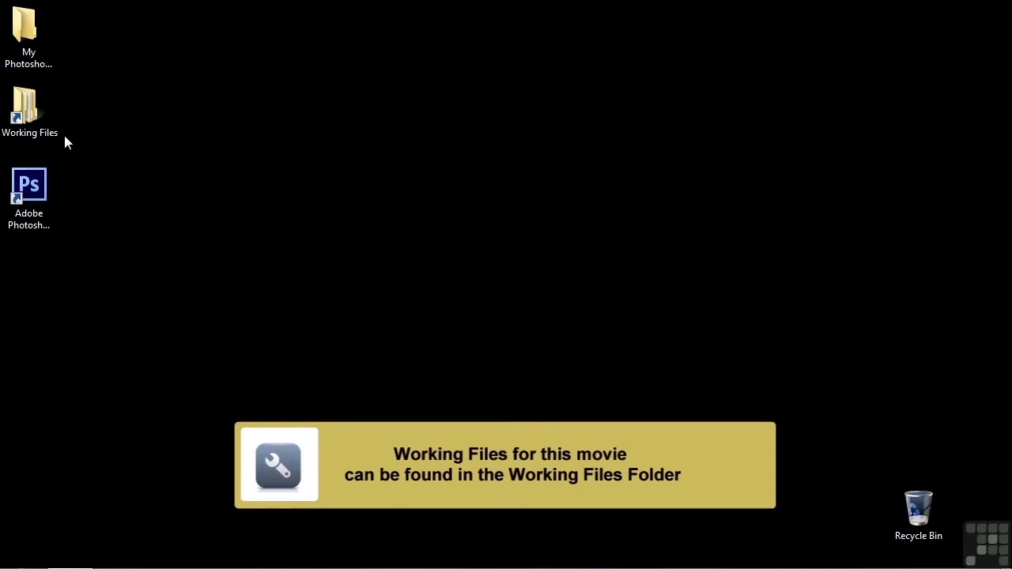
Step: Open 0402-controlling-audio.psd from Working Files > Photoshop PSD files in Photoshop
double_click(28, 110)
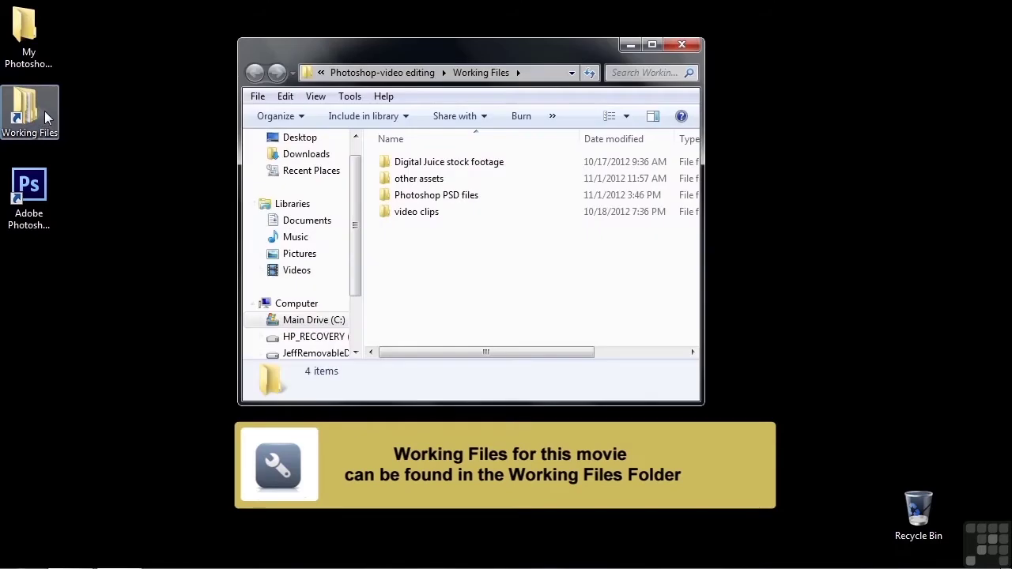
double_click(434, 196)
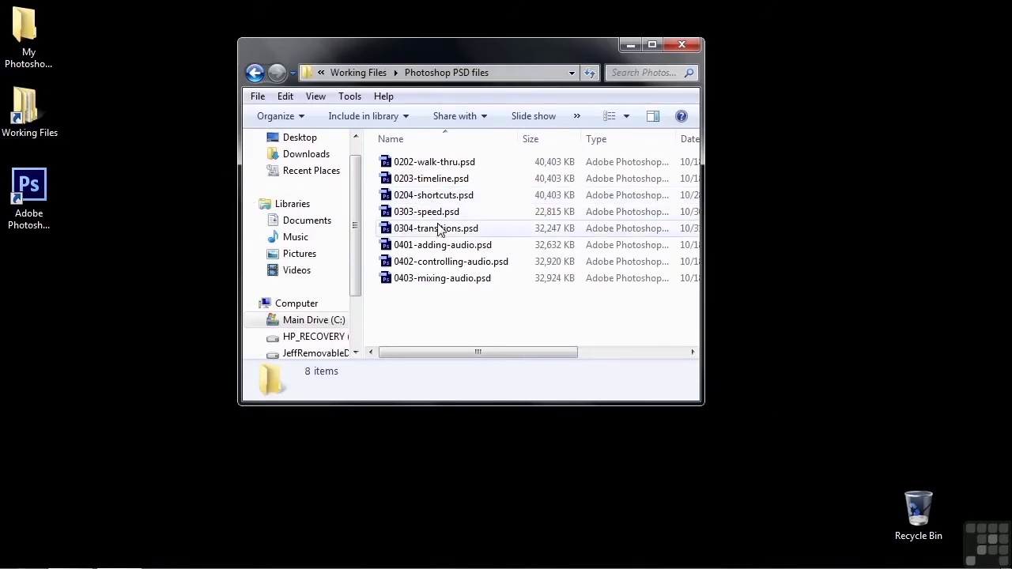
double_click(429, 267)
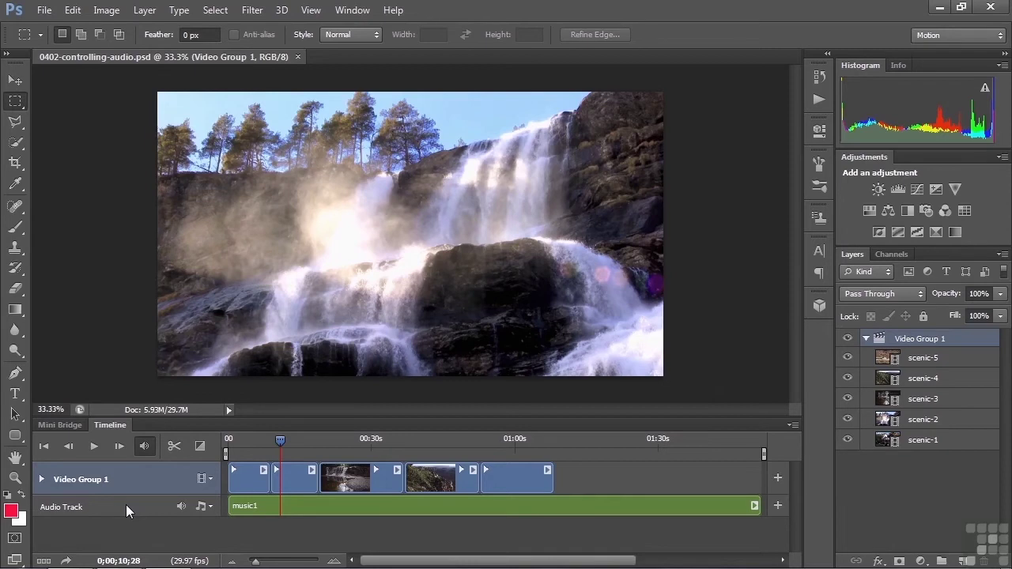
Step: Mute the music1 Audio Track and toggle Mute Audio Playback
click(180, 506)
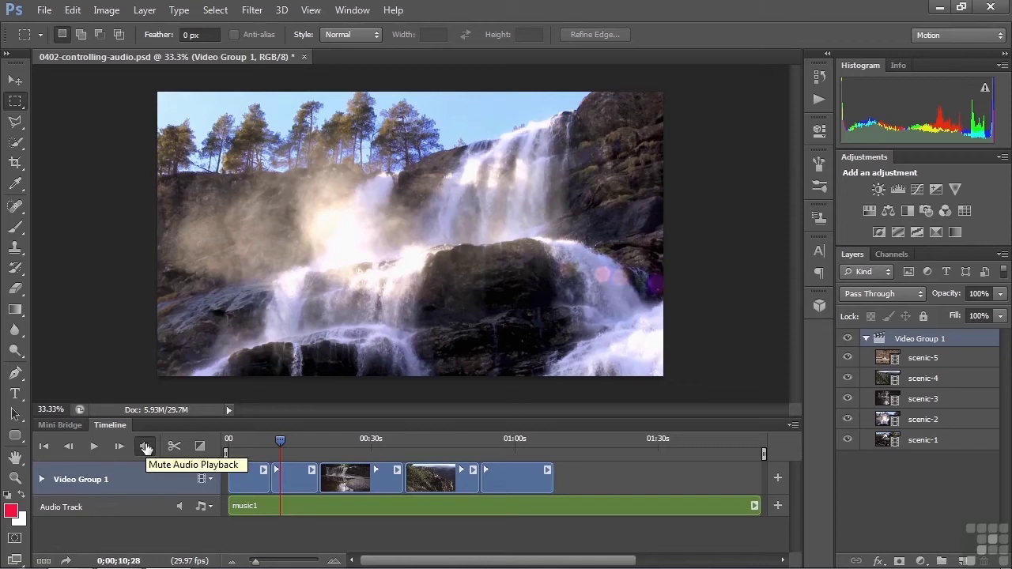
click(145, 449)
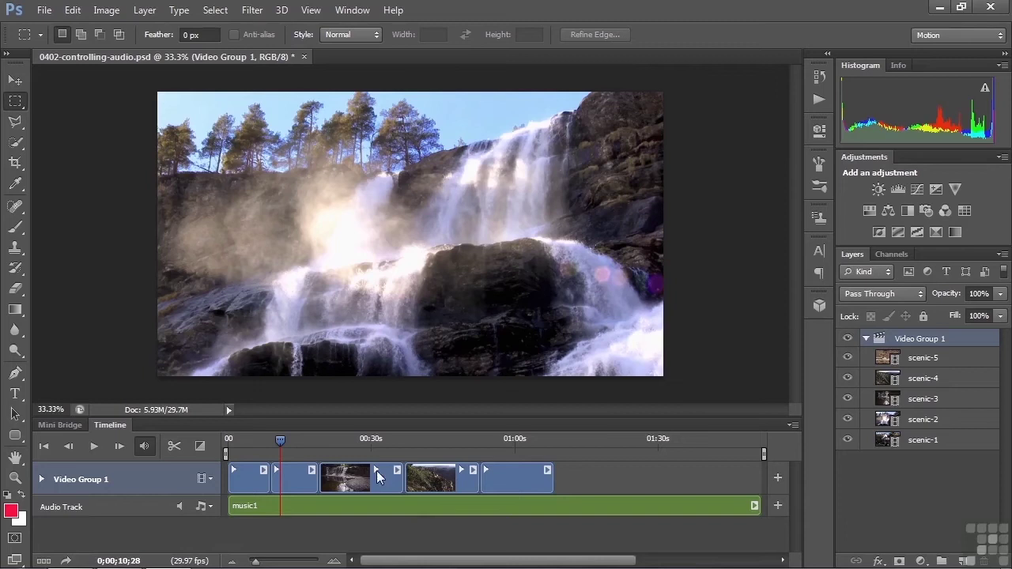
click(247, 440)
key(space)
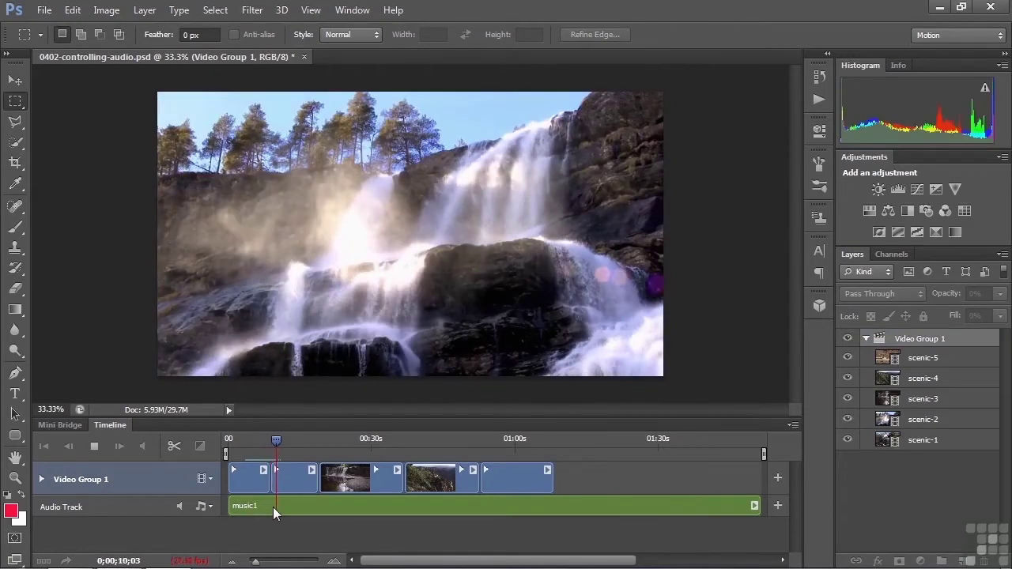
key(space)
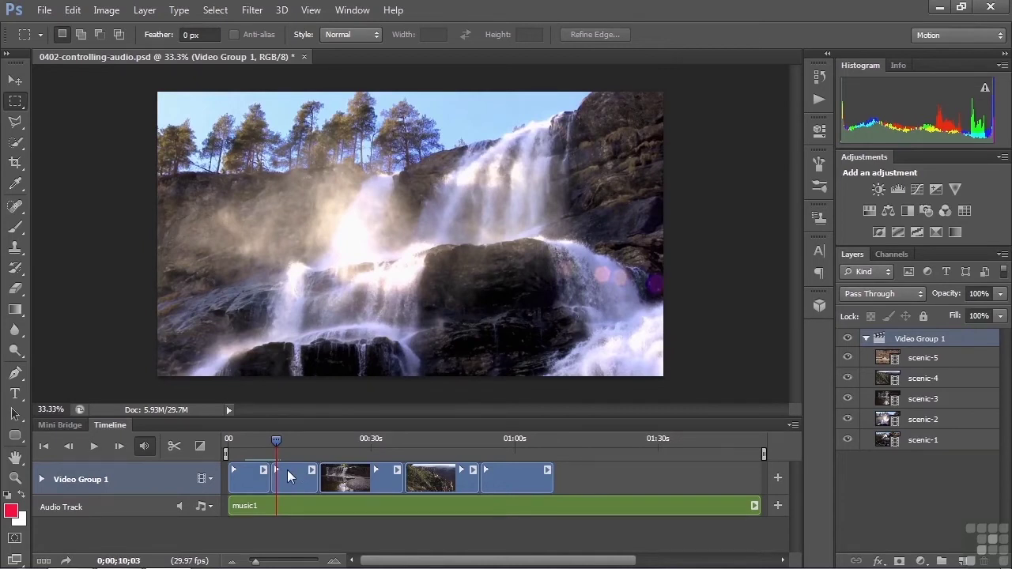
Step: Lower the scenic-1 clip's audio volume from 100% to 26%
click(262, 469)
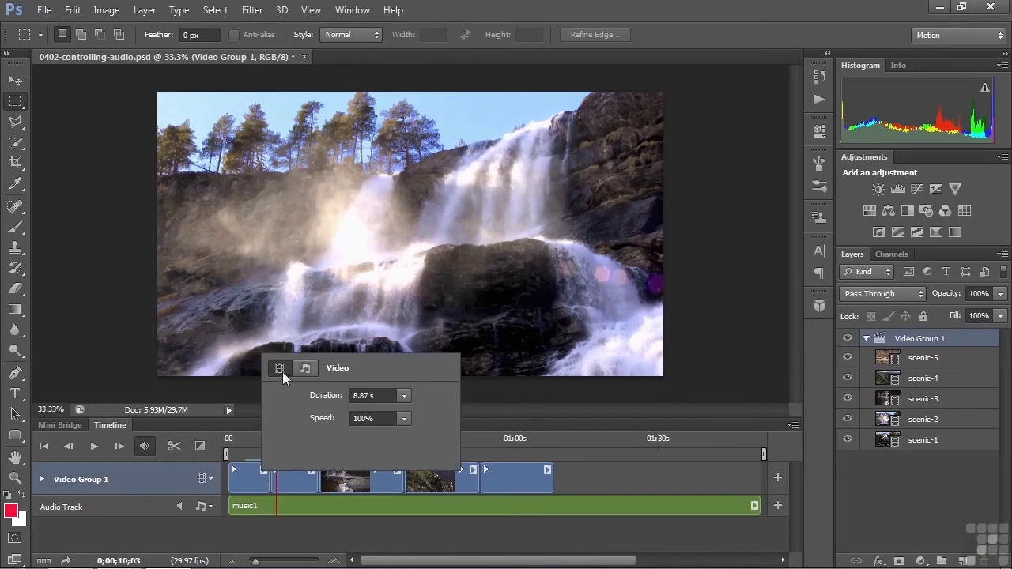
click(305, 370)
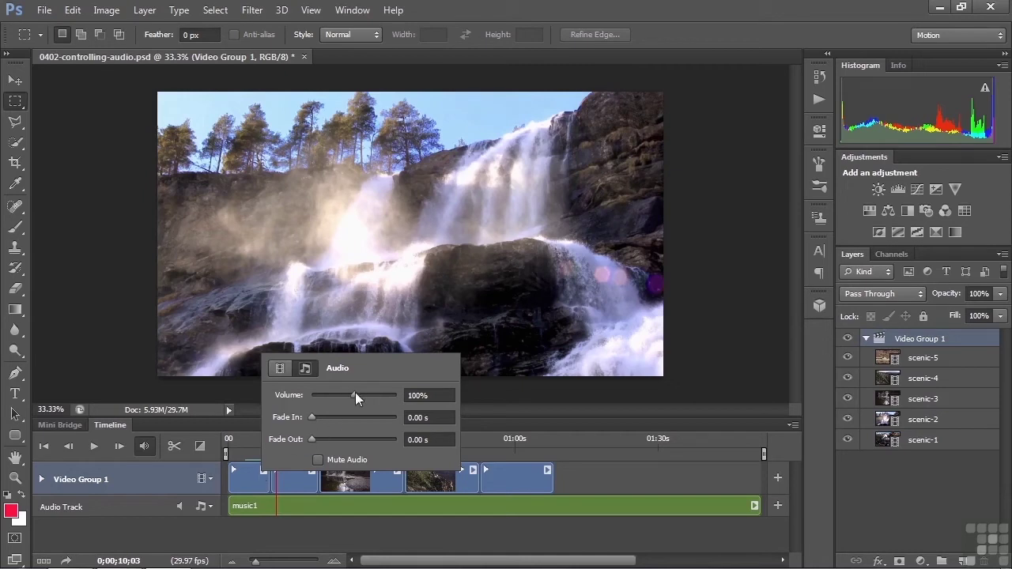
drag(355, 392, 327, 396)
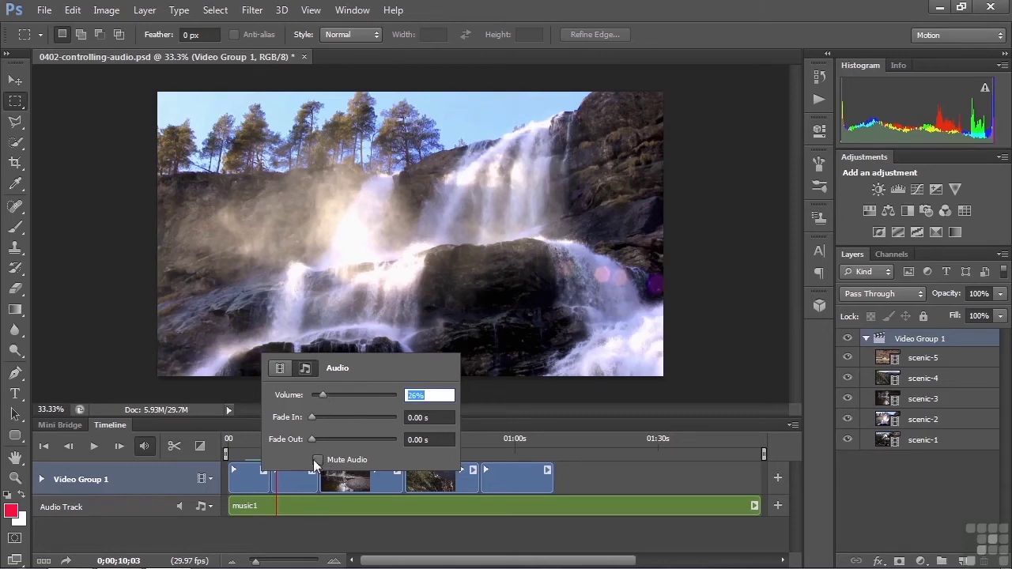
click(243, 471)
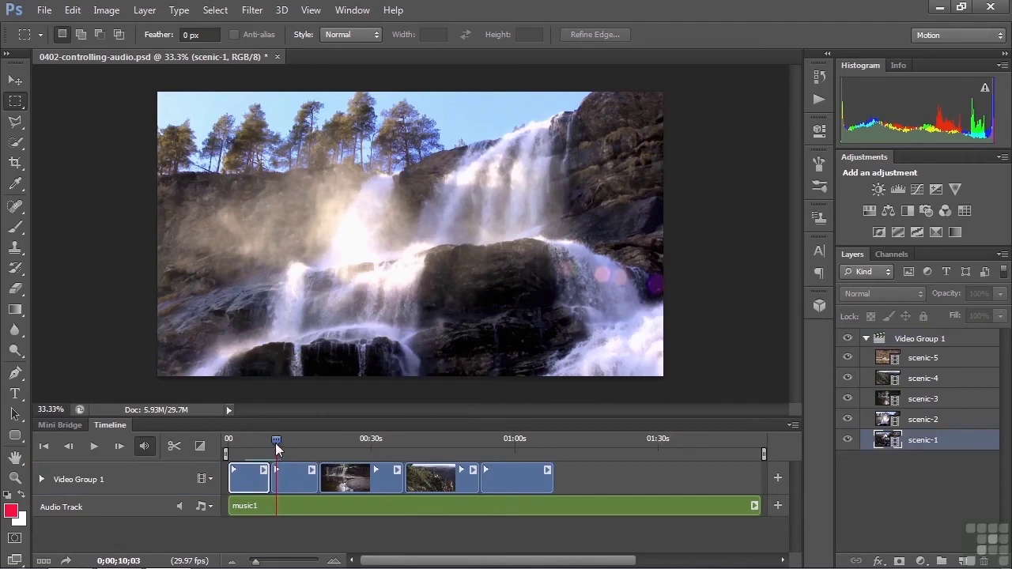
Step: Play the first clip and across the cut into the second to hear the volumes
drag(275, 443, 242, 435)
key(space)
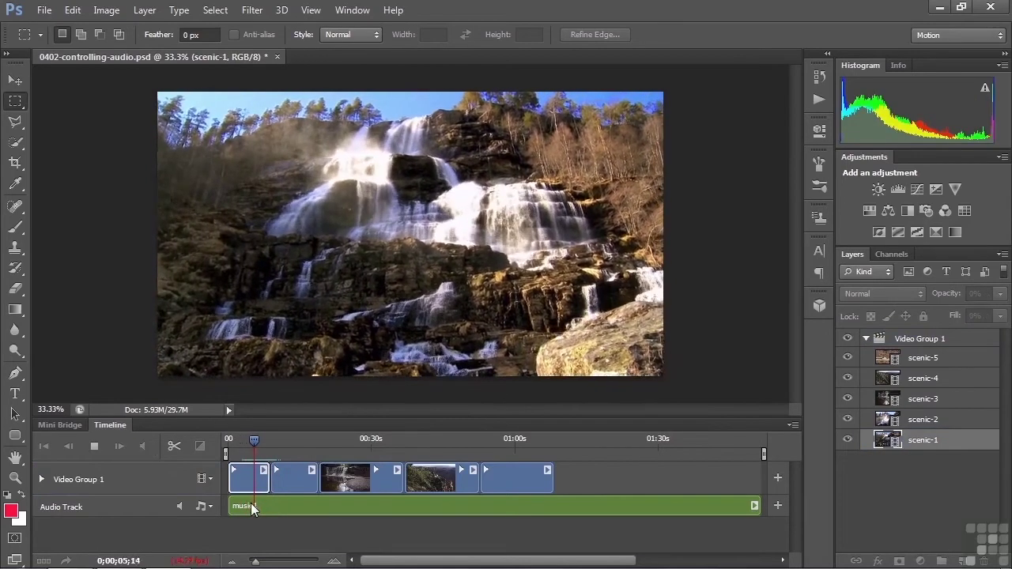
key(space)
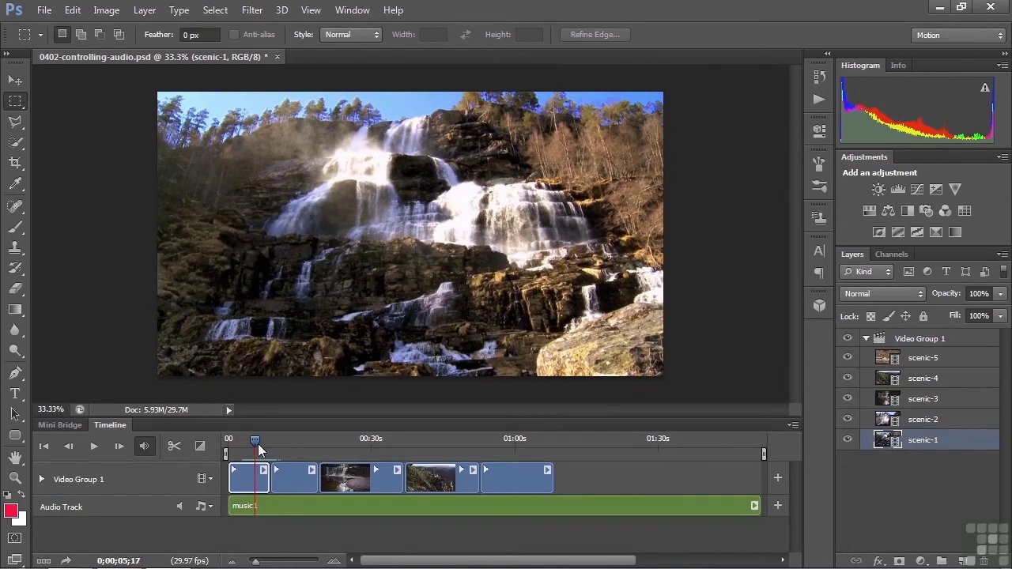
drag(253, 440, 263, 441)
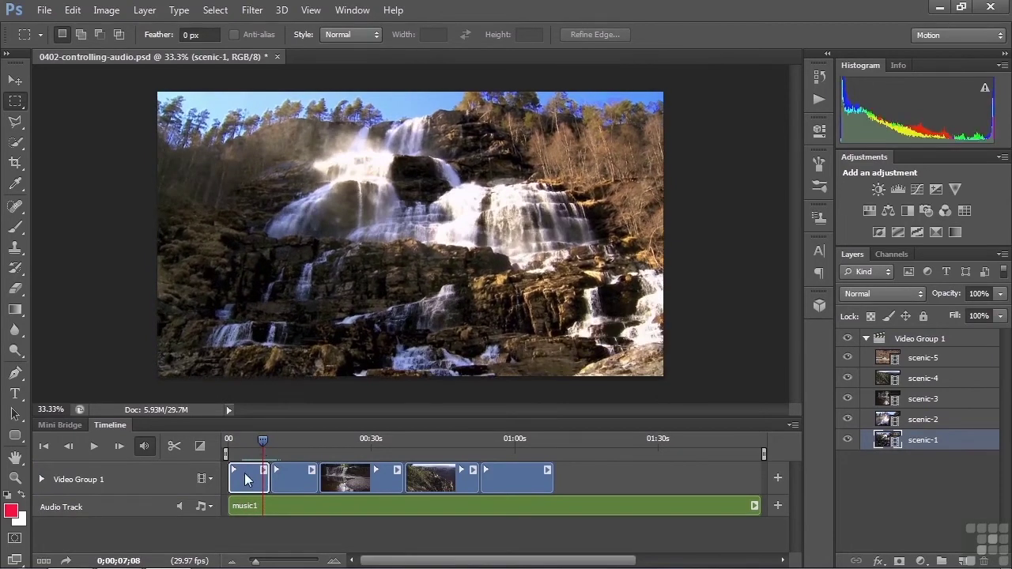
key(space)
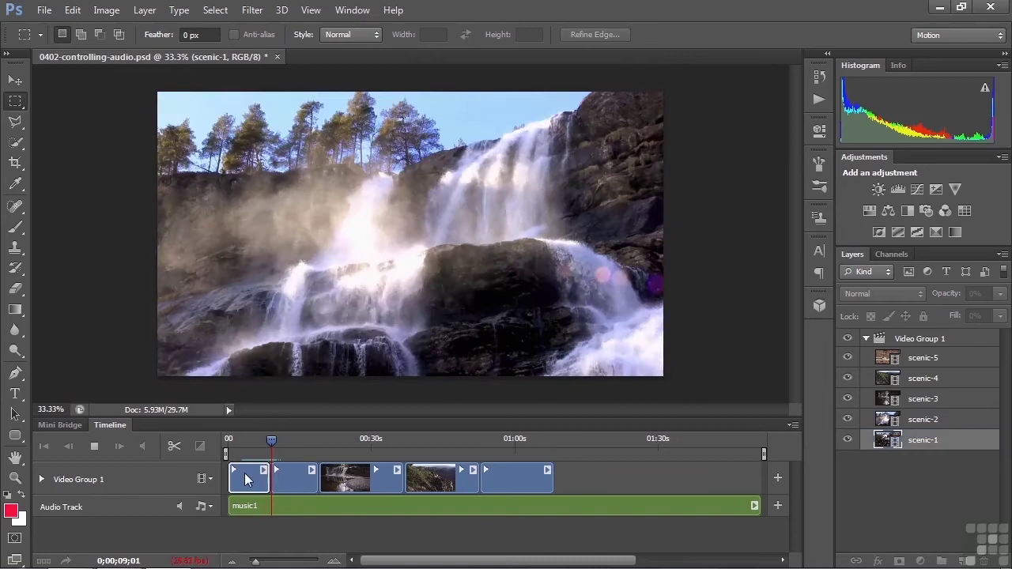
key(space)
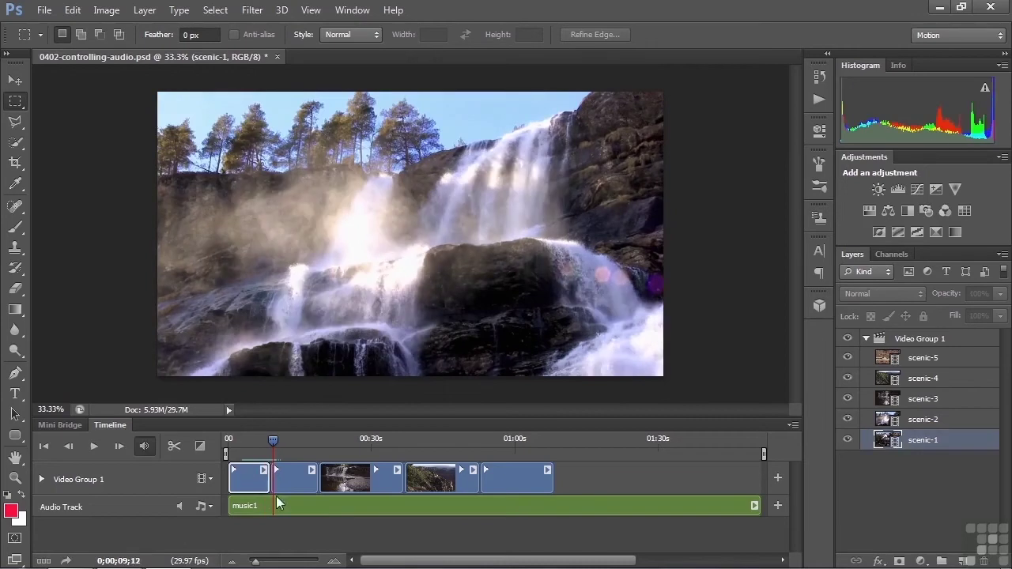
Step: Turn the second clip's audio volume down to 9% and replay from 0;00;07;03
click(312, 471)
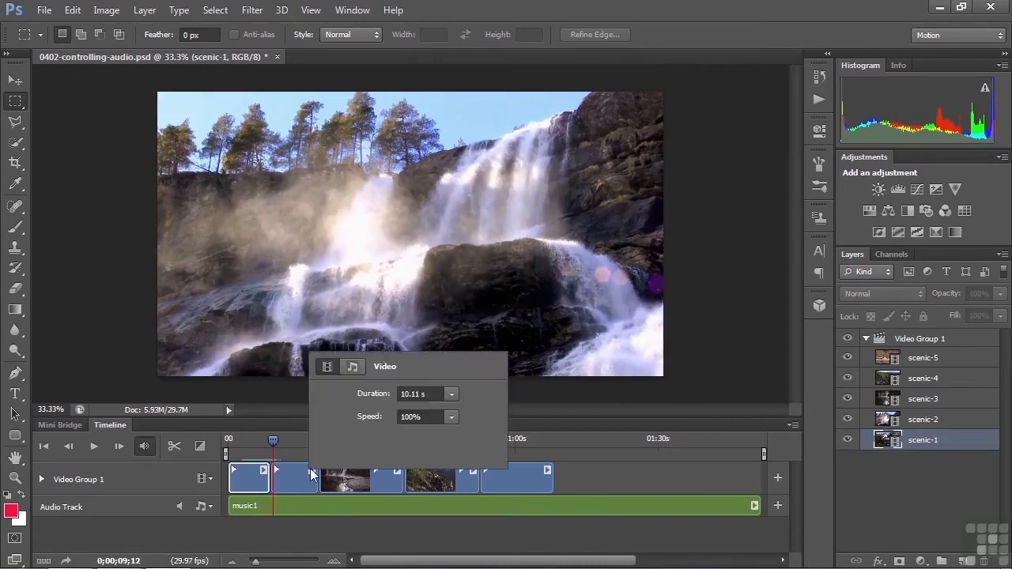
click(352, 366)
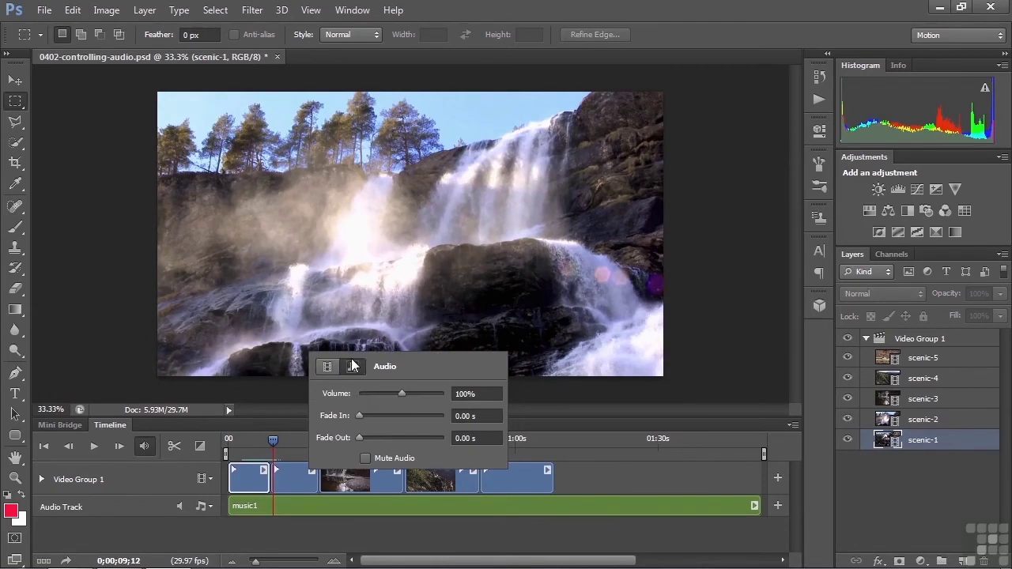
drag(401, 392, 363, 390)
click(287, 454)
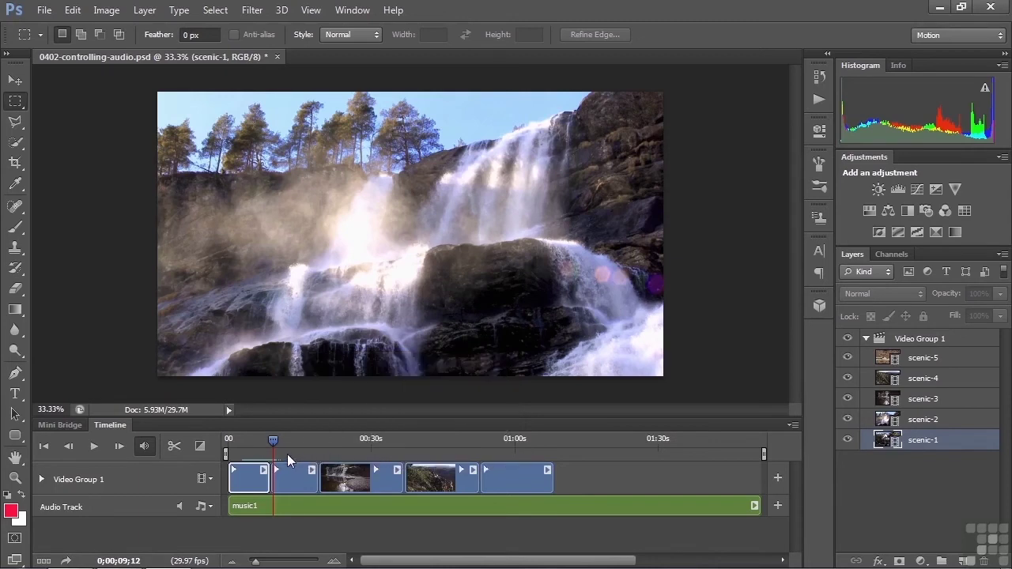
drag(273, 439, 261, 441)
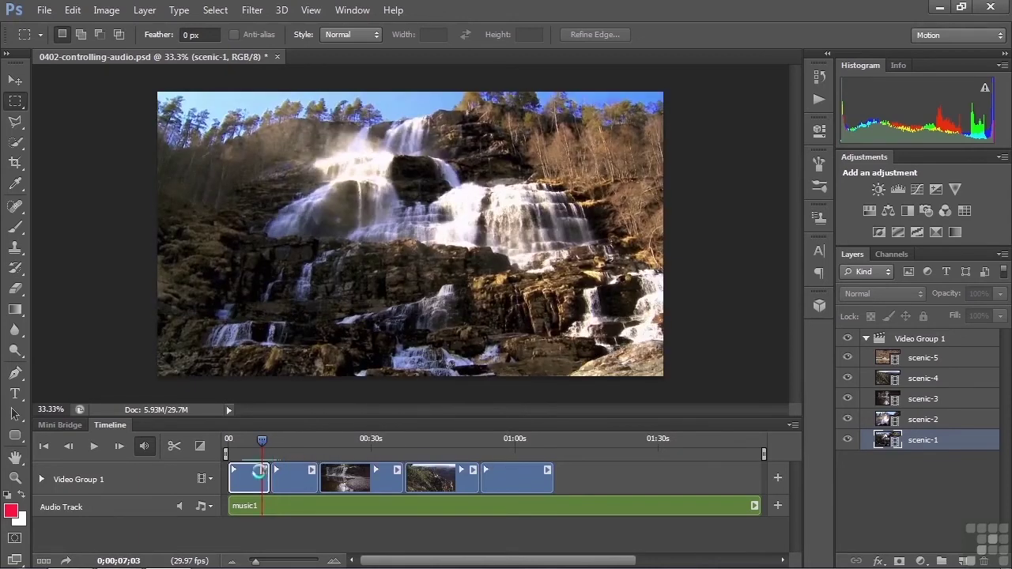
key(space)
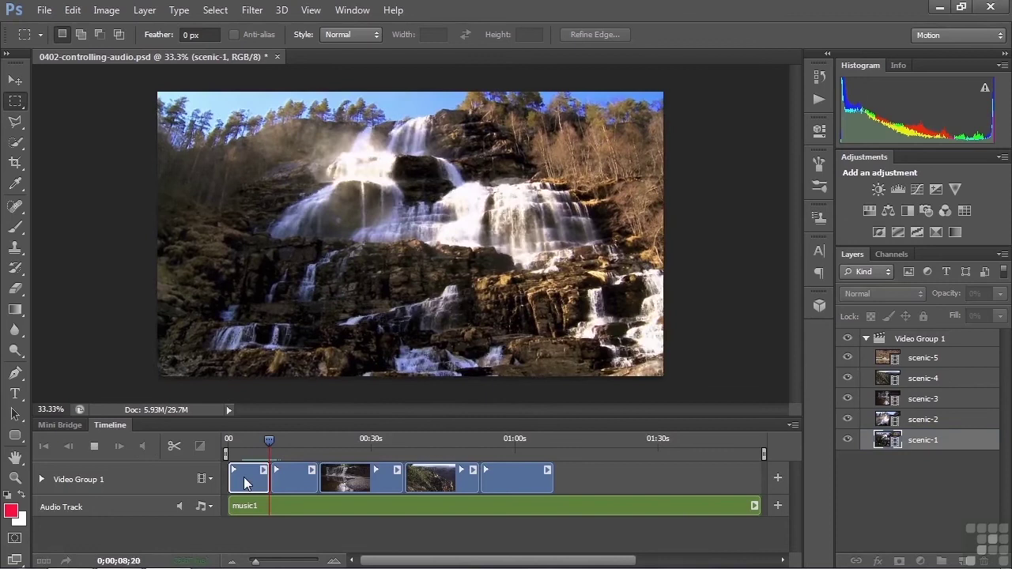
click(243, 484)
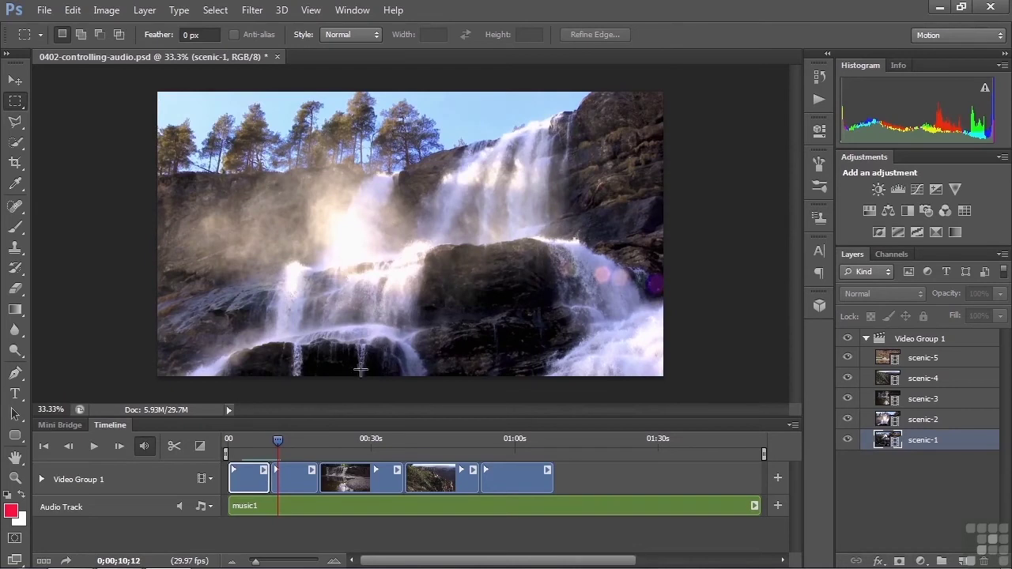
right_click(313, 469)
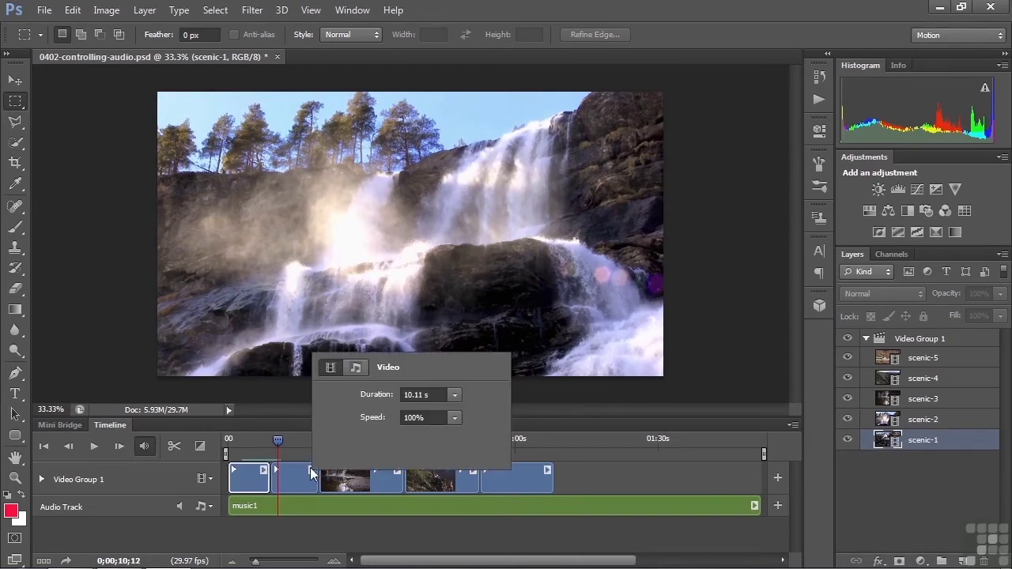
click(355, 368)
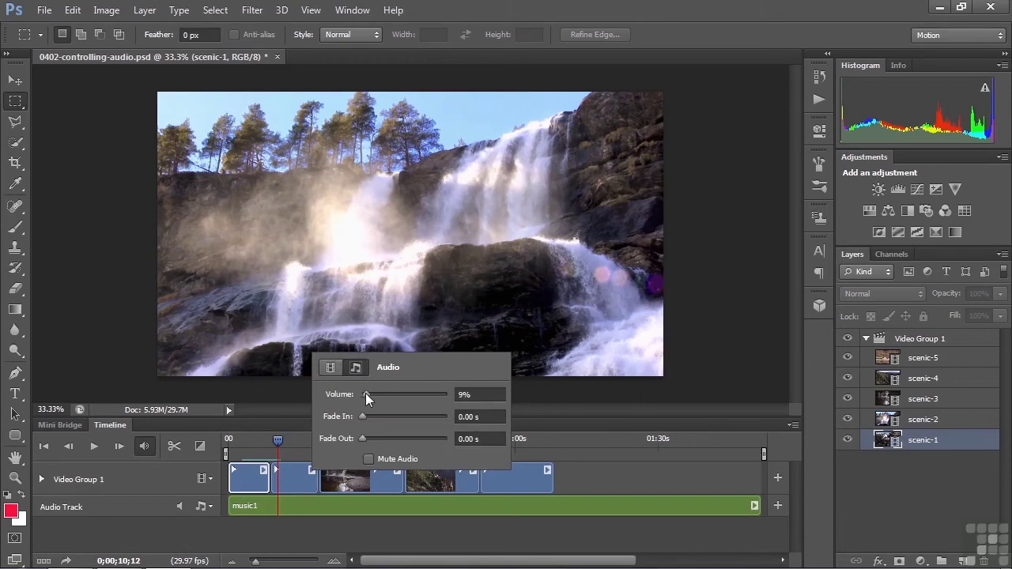
drag(365, 393, 368, 394)
text(15)
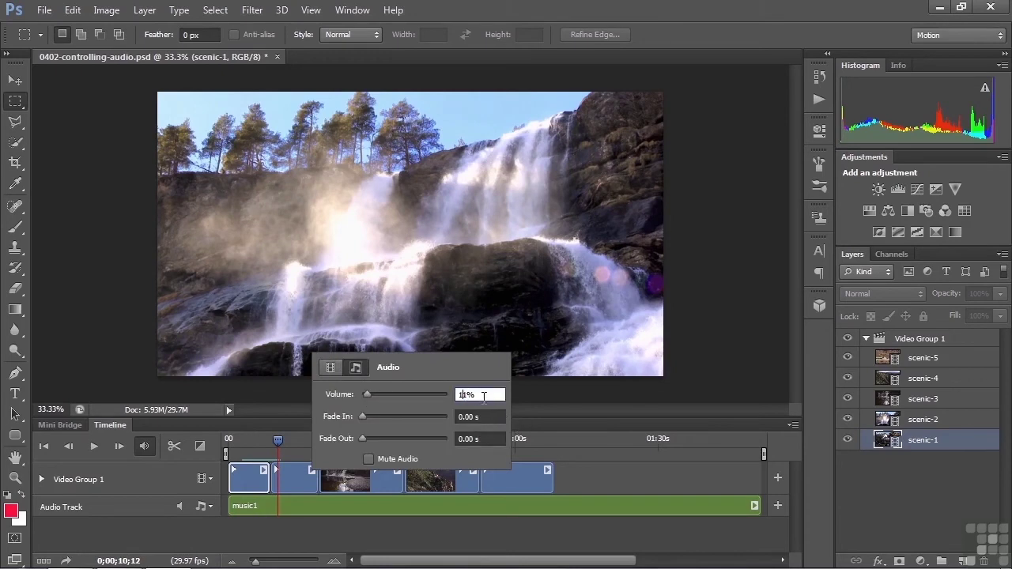
key(Return)
click(288, 469)
drag(277, 441, 259, 437)
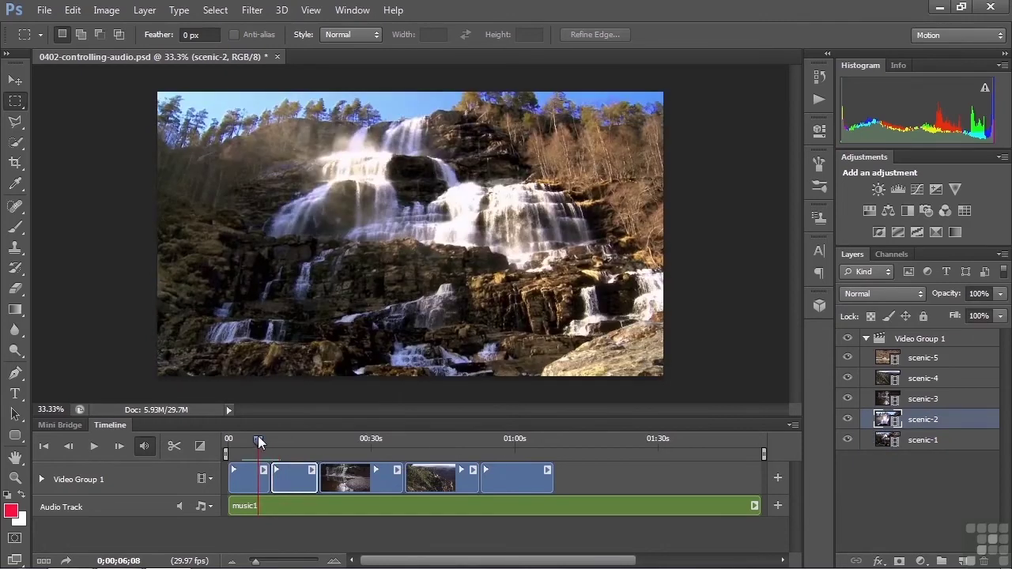
key(space)
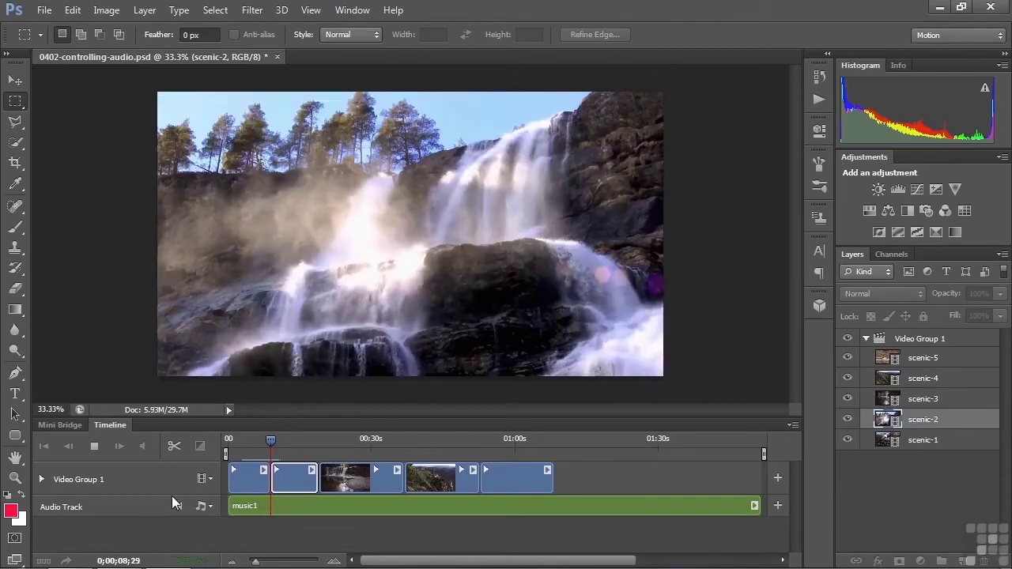
key(space)
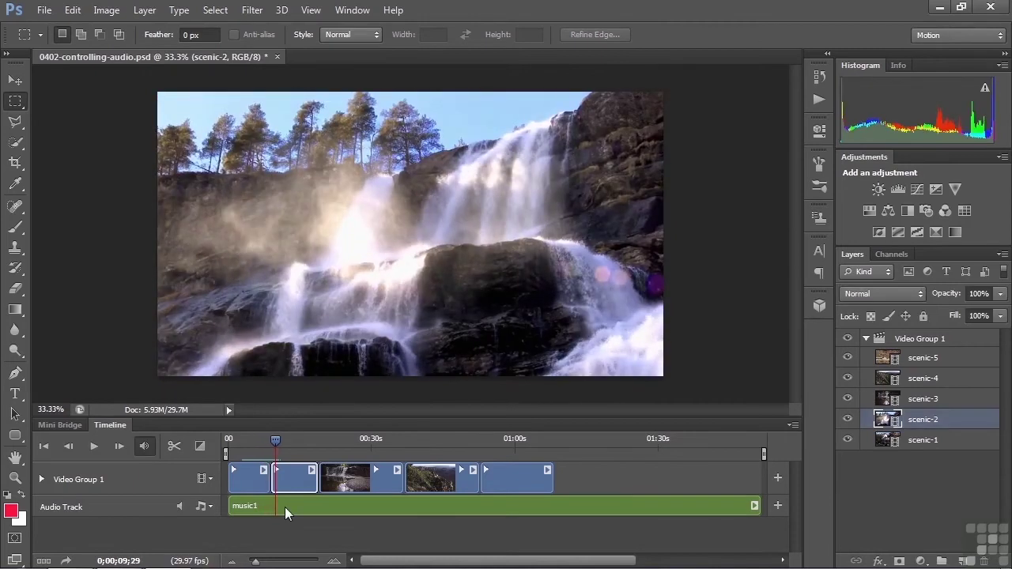
click(331, 440)
key(space)
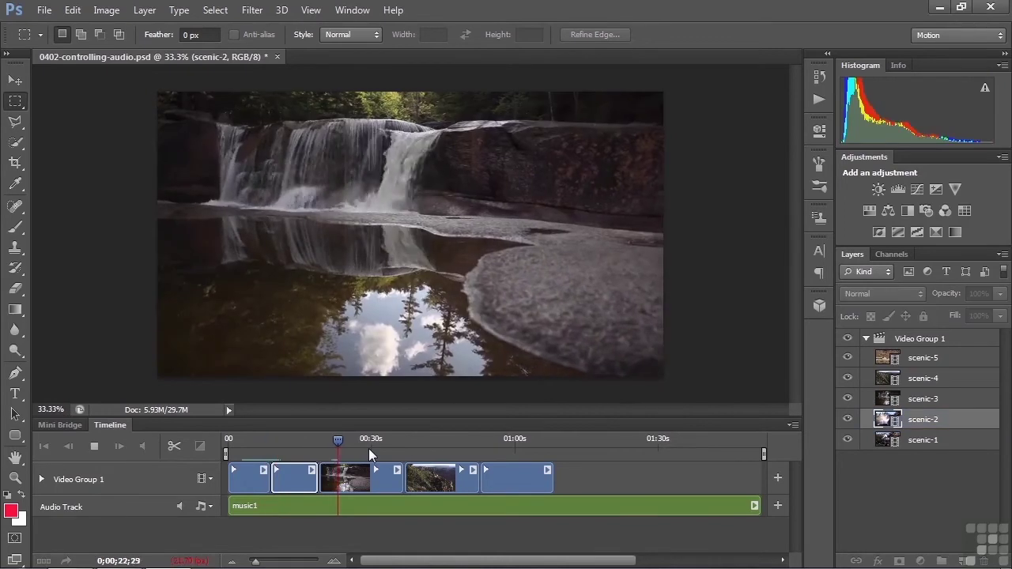
key(space)
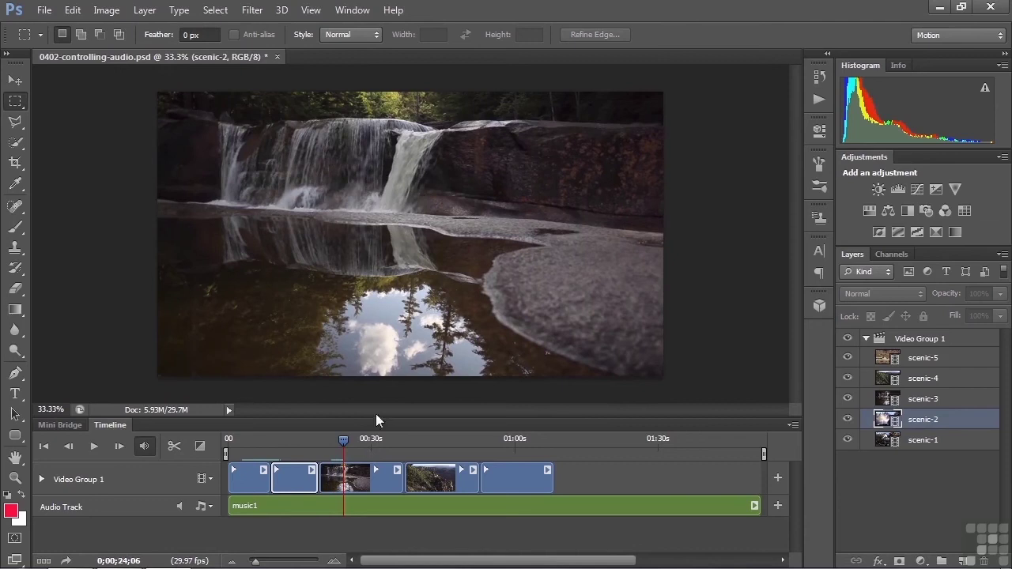
Step: Set scenic-3's audio volume to 39% and play from about 16 seconds to hear it
click(397, 469)
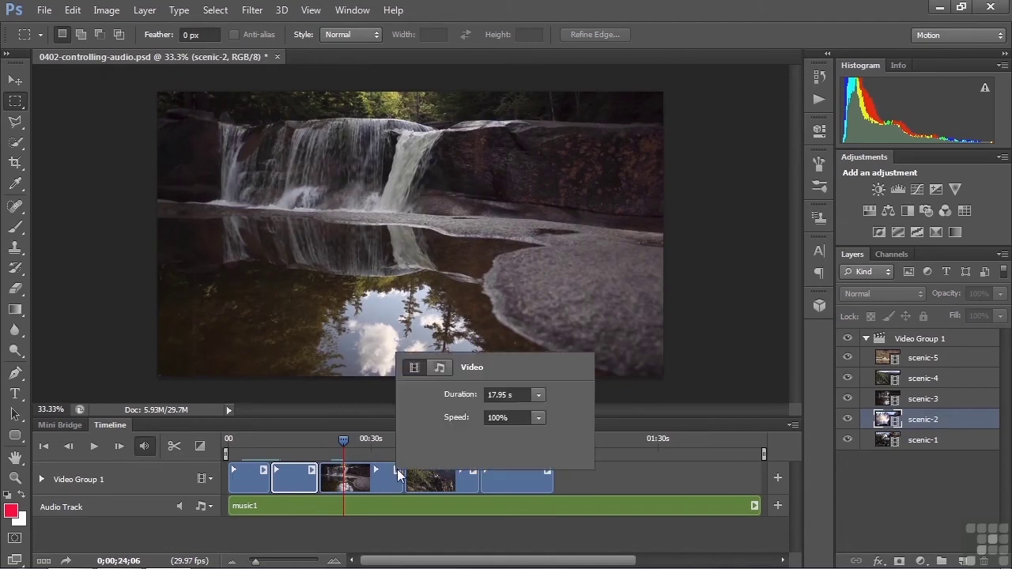
click(440, 368)
drag(489, 394, 457, 392)
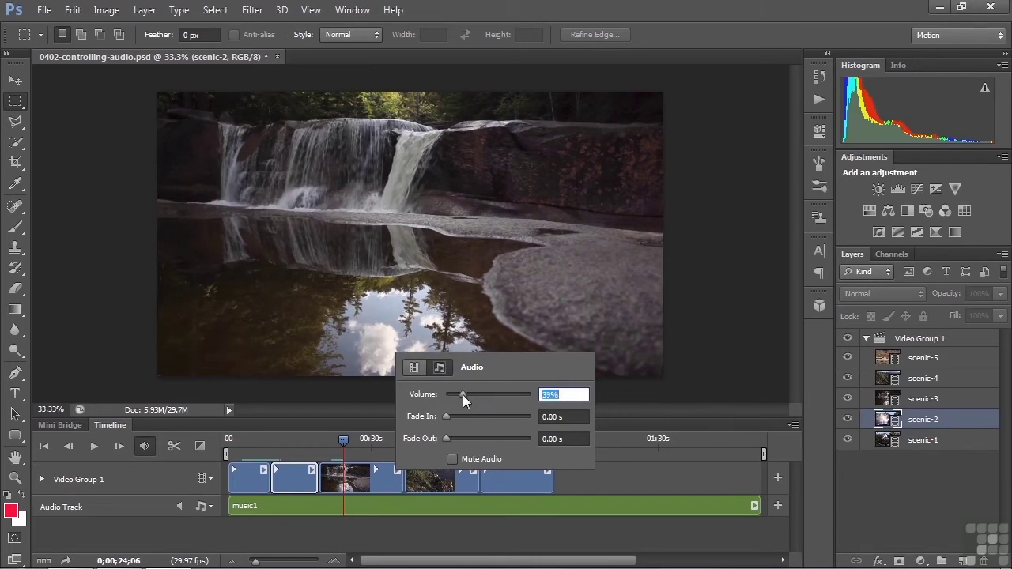
click(352, 472)
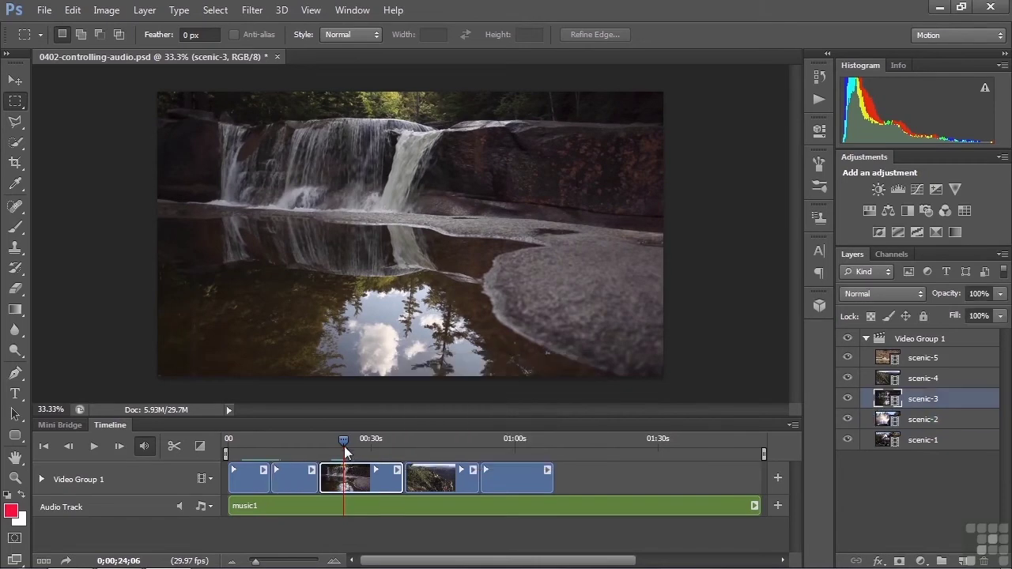
click(306, 443)
key(space)
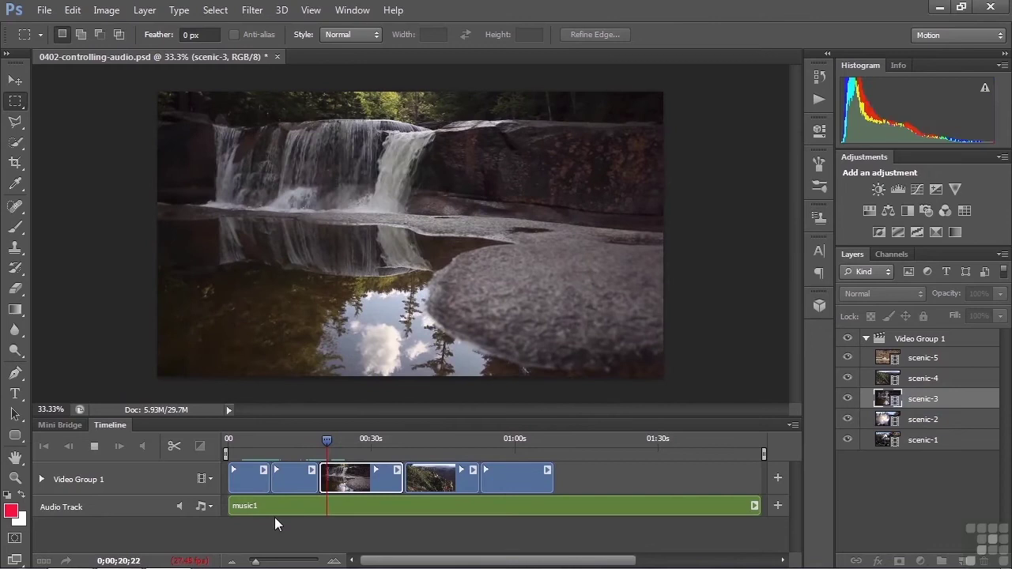
key(space)
Step: Preview the timeline from about 42 seconds and again near the end of the clips
click(340, 444)
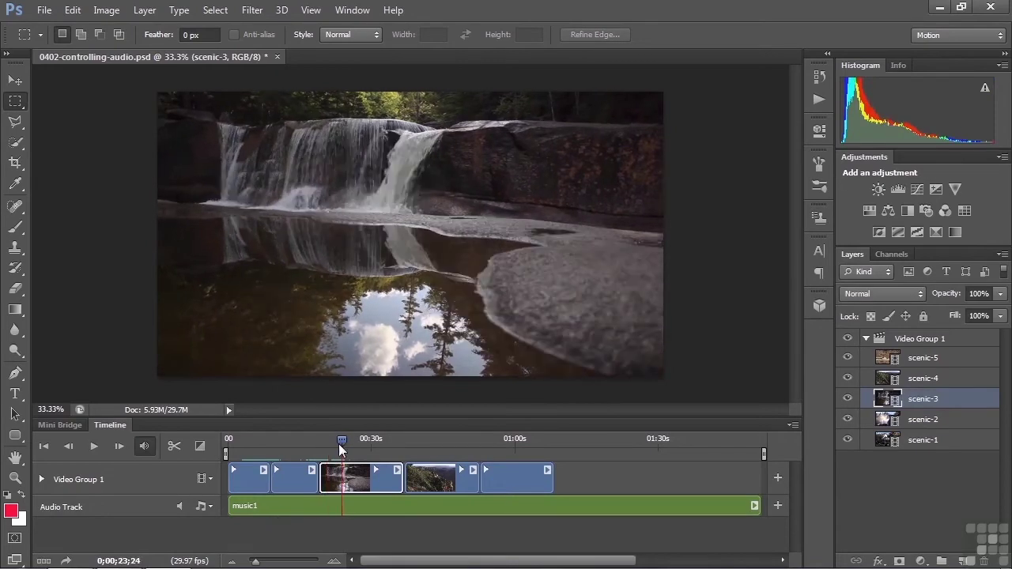
click(364, 445)
drag(408, 451, 429, 449)
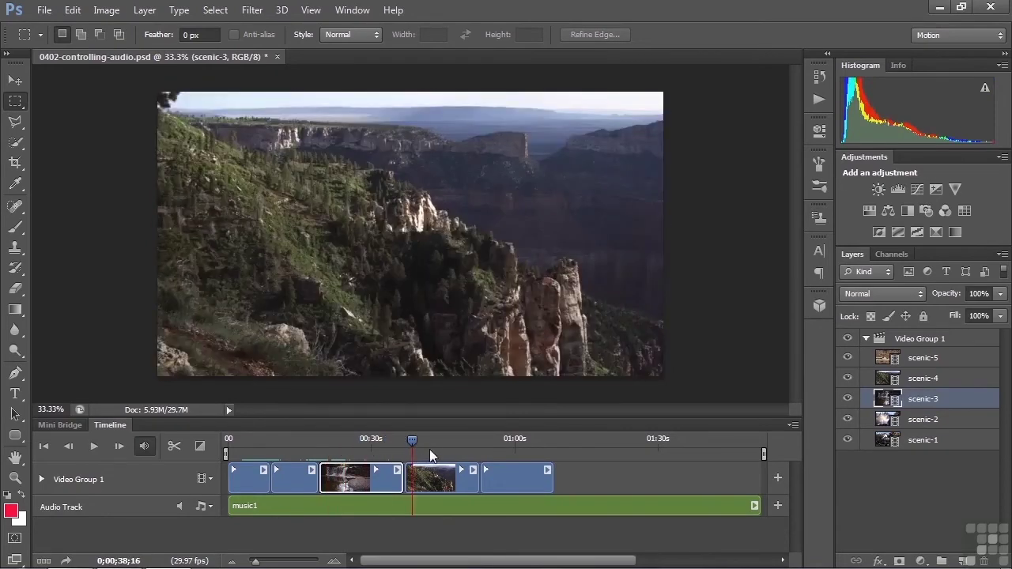
key(space)
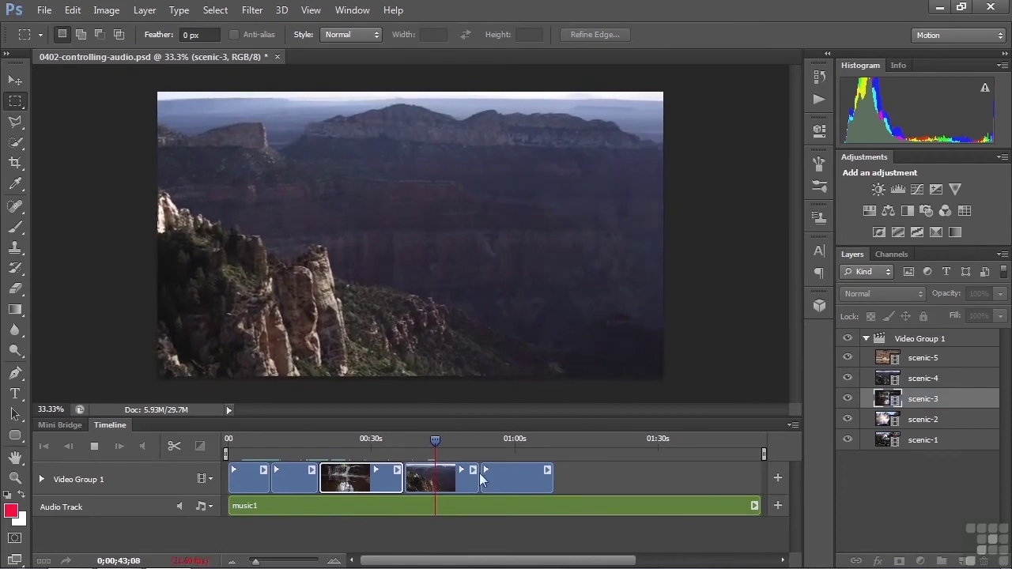
key(space)
click(492, 445)
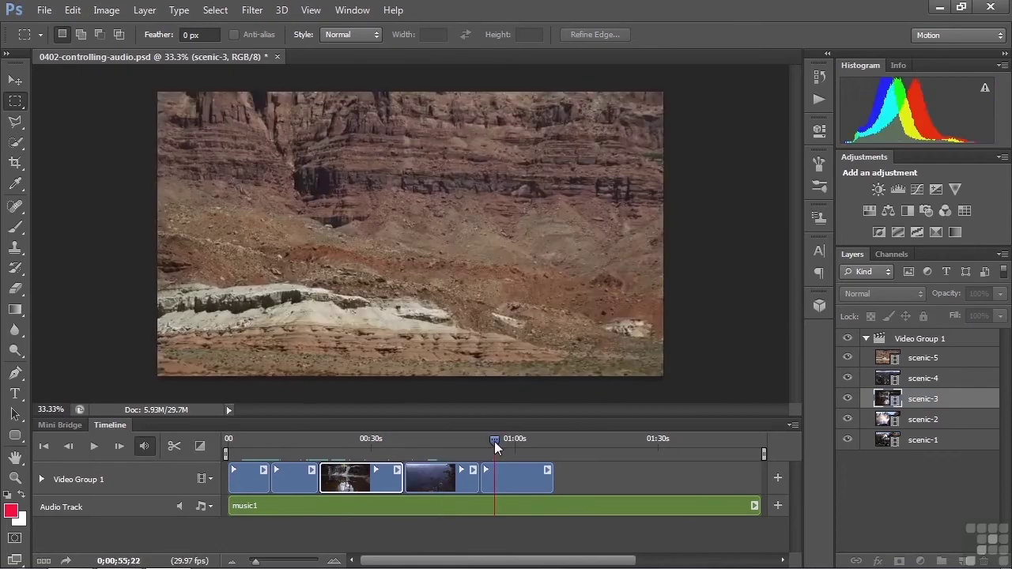
key(space)
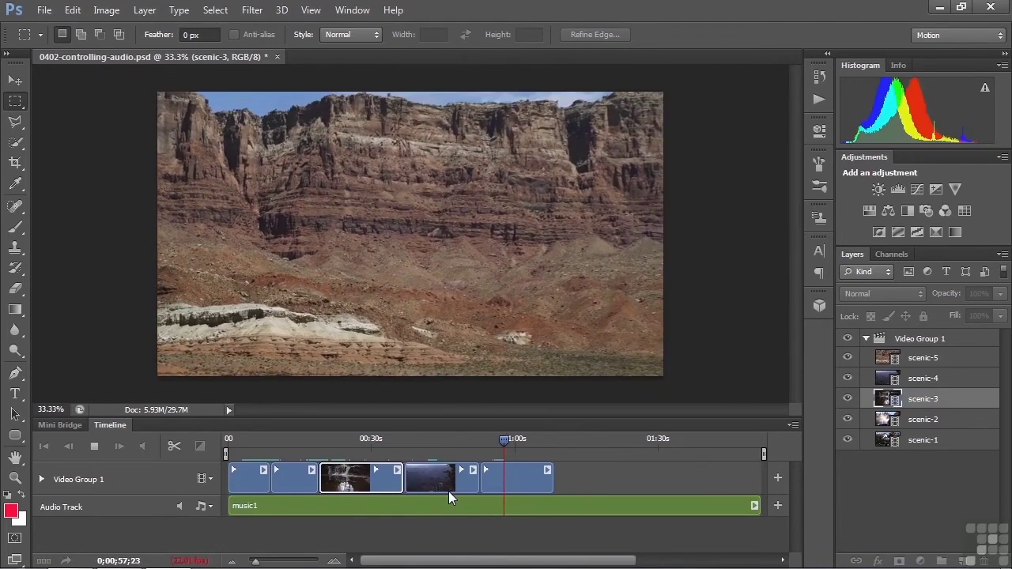
key(space)
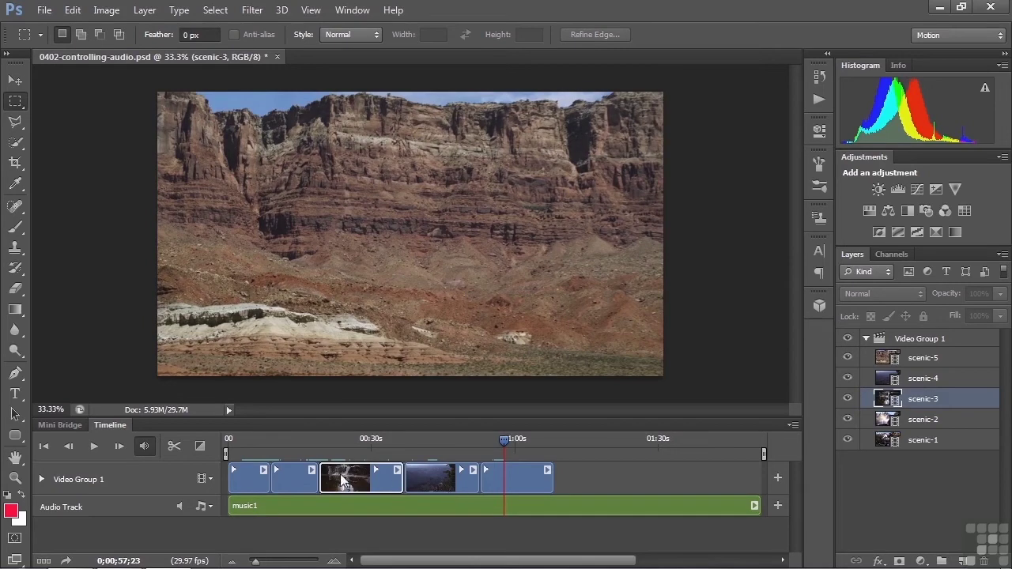
Step: Give scenic-1's audio a 1.49 s fade-in and a 0.58 s fade-out
click(255, 484)
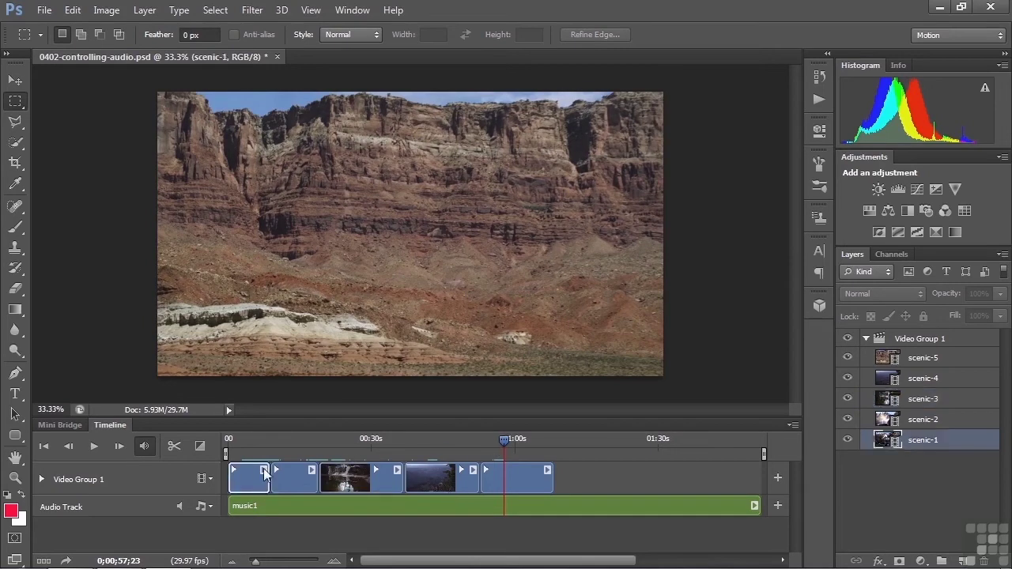
click(263, 470)
click(306, 367)
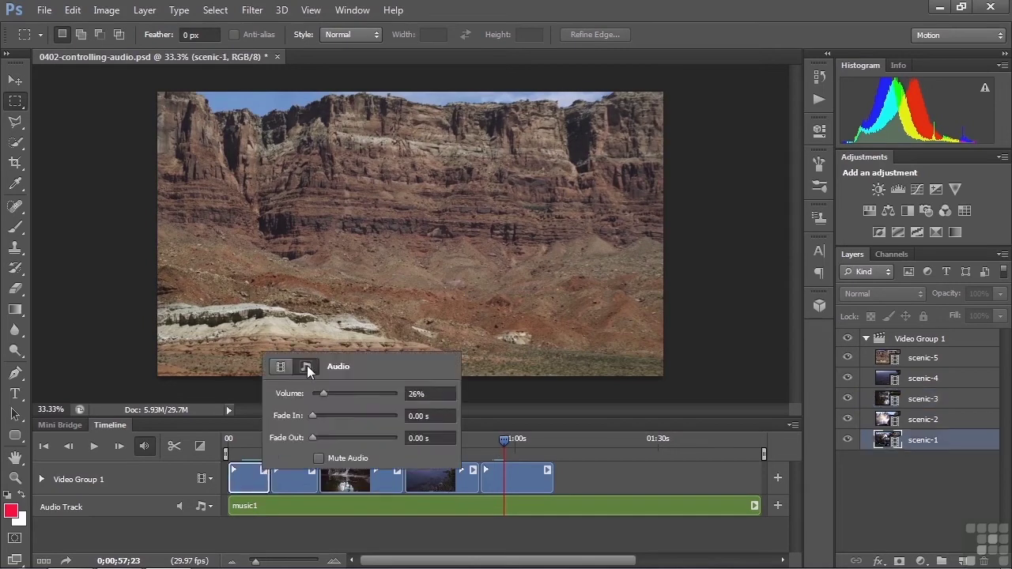
drag(312, 414, 327, 426)
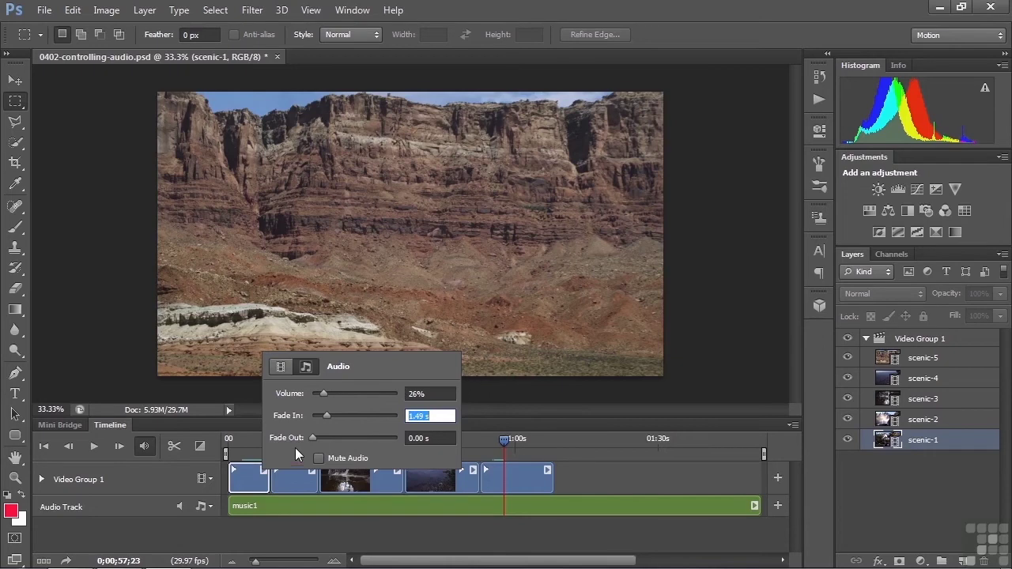
drag(311, 437, 318, 439)
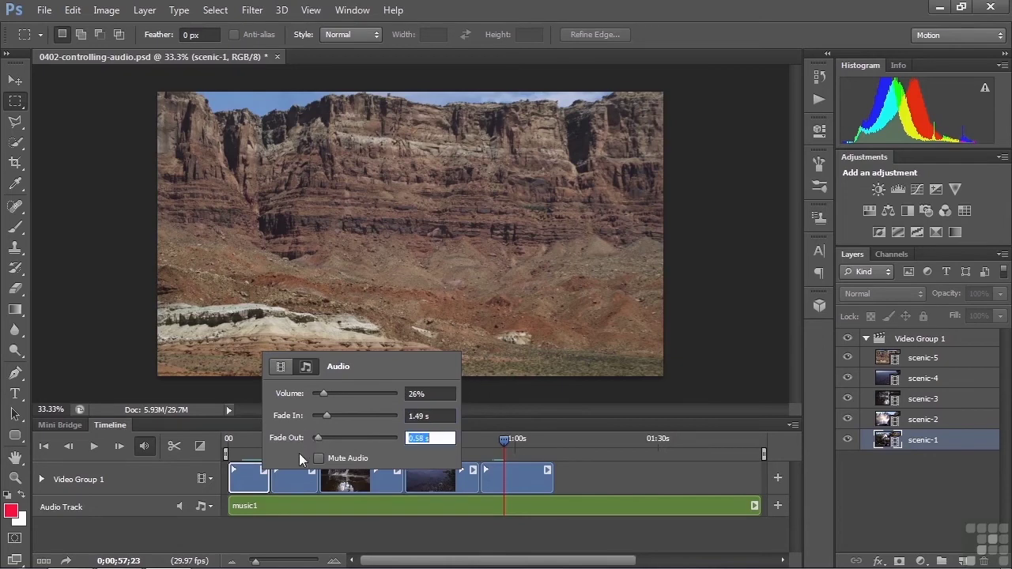
click(238, 484)
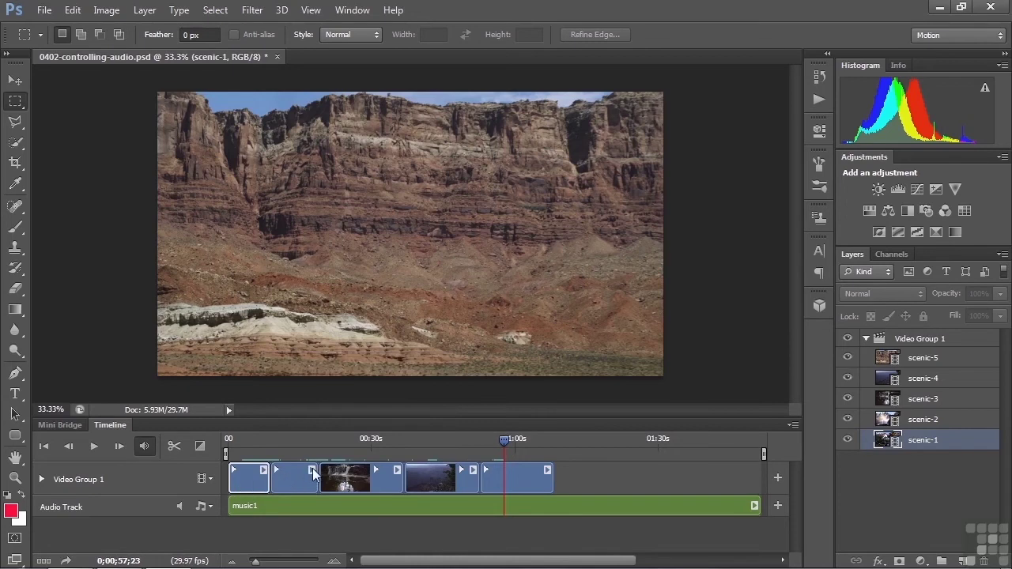
Step: Set the second clip's audio fade in and out to 0.57 s
click(312, 469)
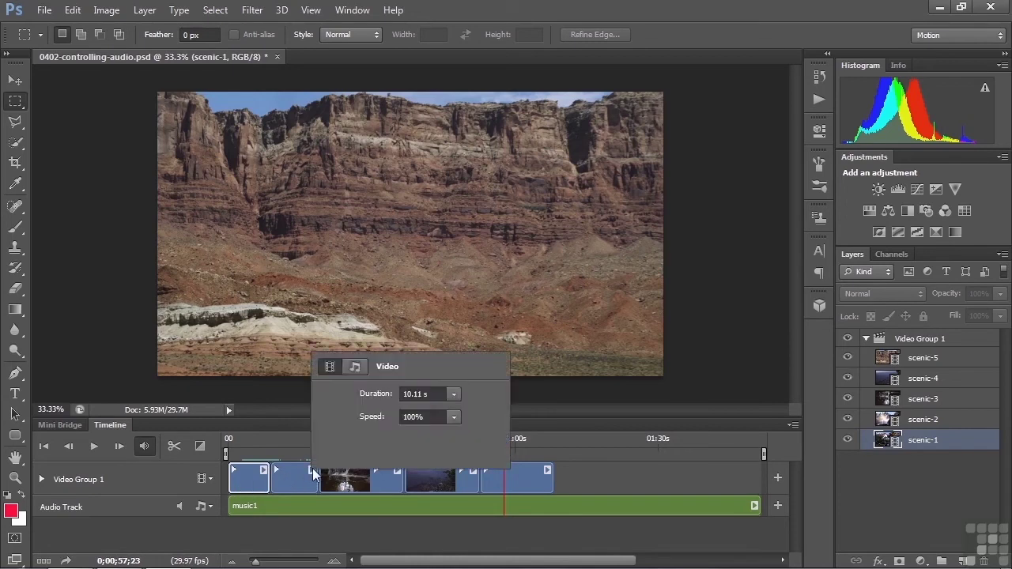
click(351, 367)
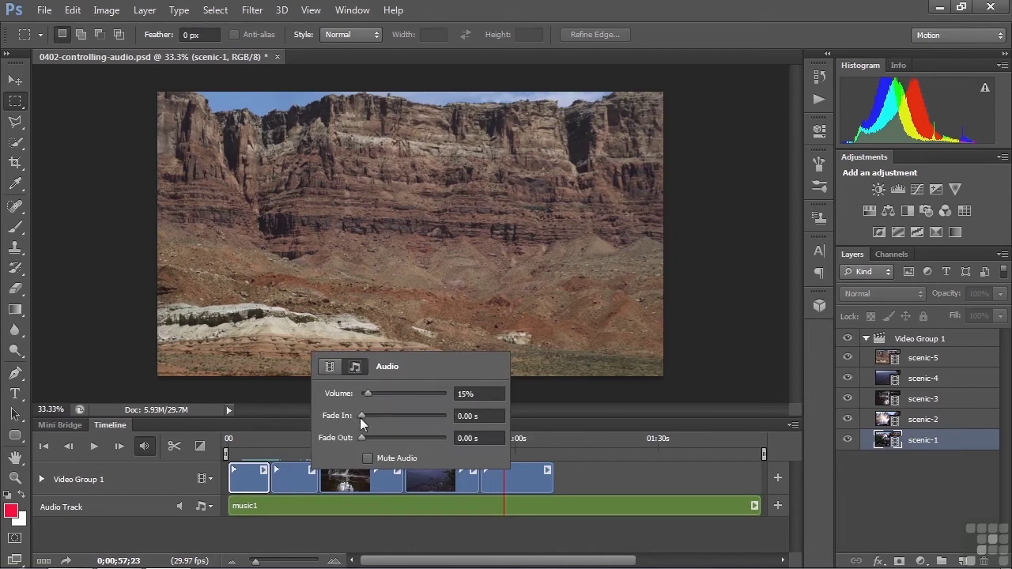
drag(361, 417, 367, 441)
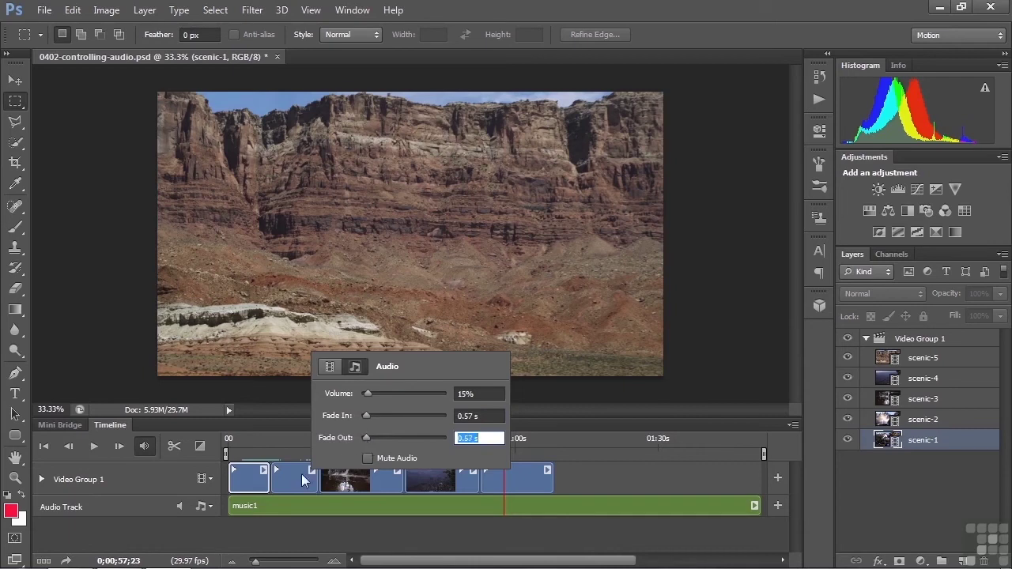
click(304, 480)
Step: Fade scenic-3's audio in over 0.67 seconds
click(383, 471)
click(397, 470)
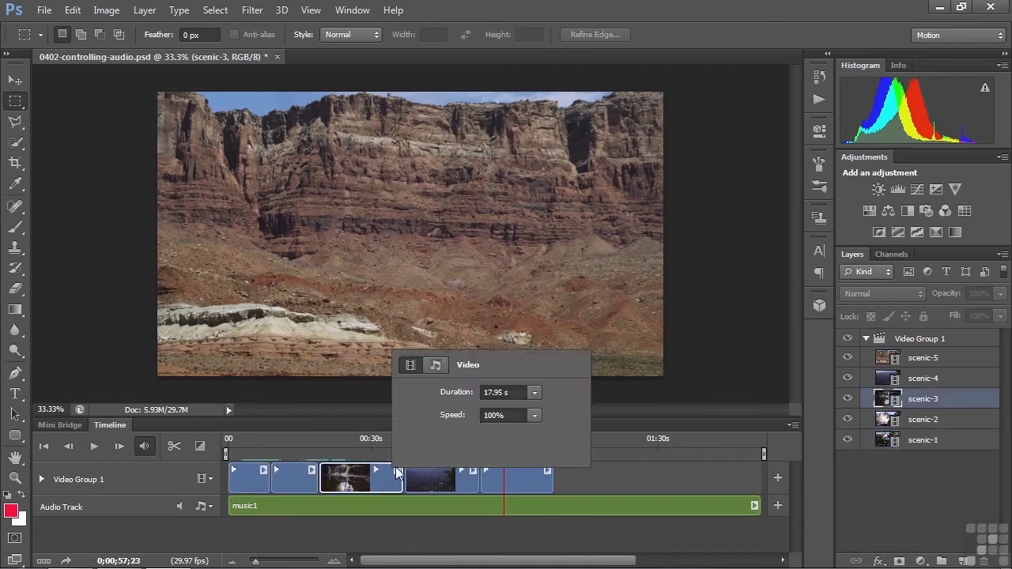
click(434, 364)
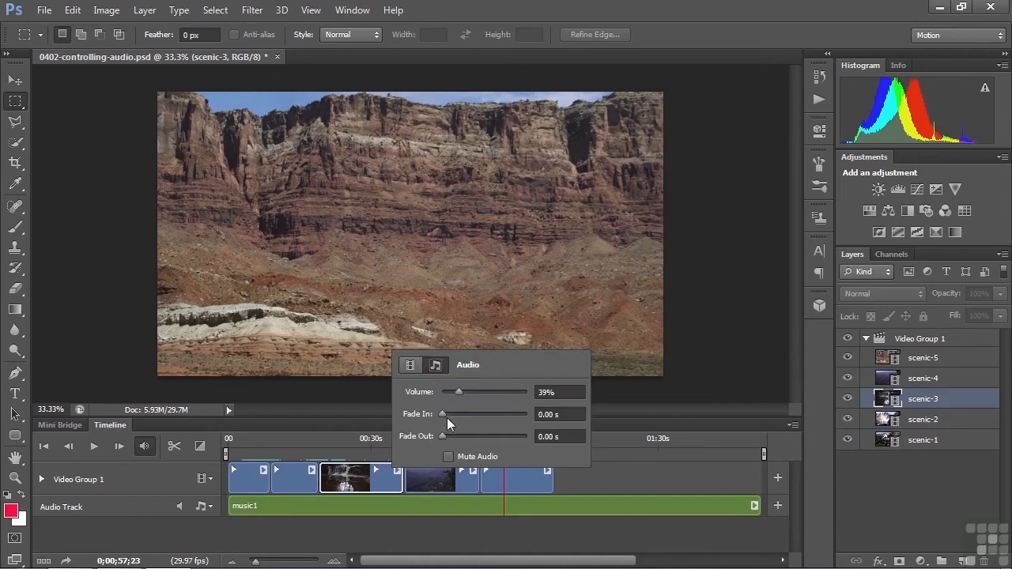
drag(442, 412, 444, 435)
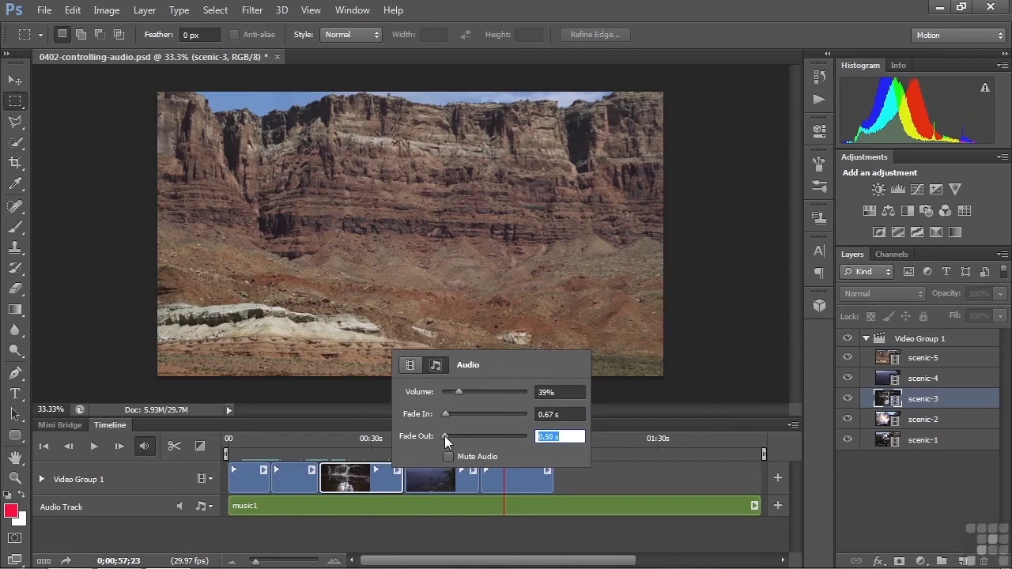
click(271, 439)
click(262, 440)
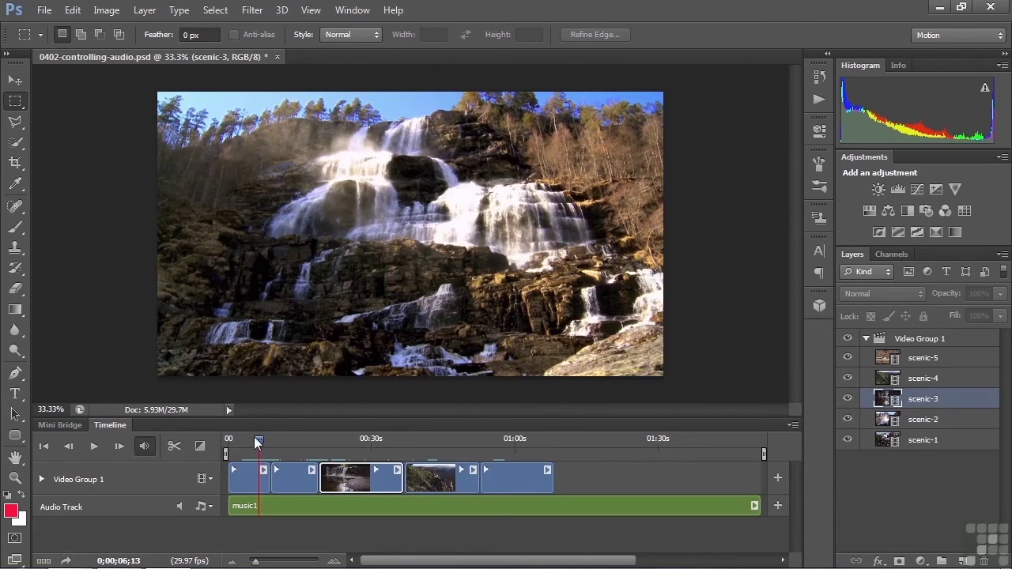
key(space)
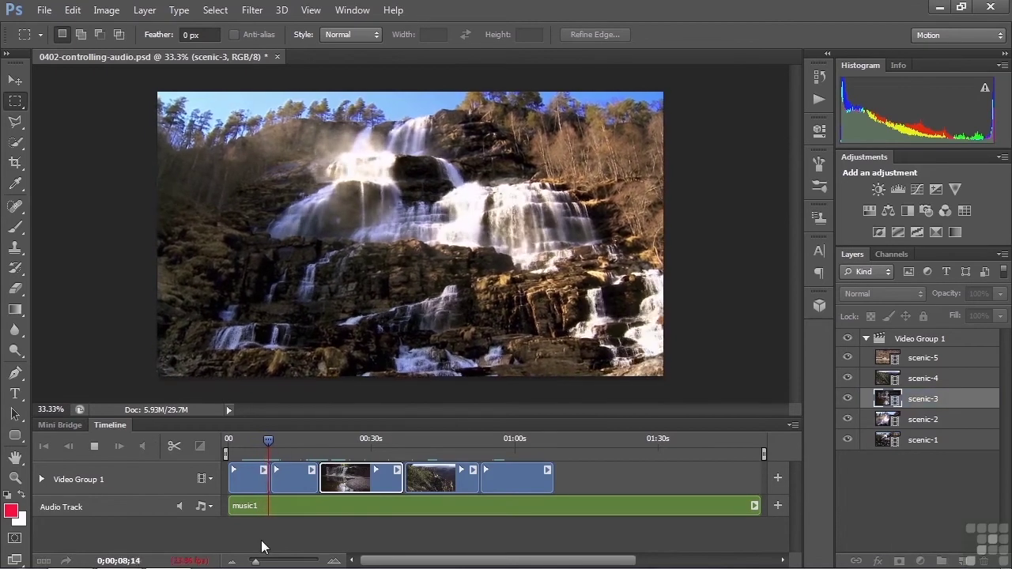
key(space)
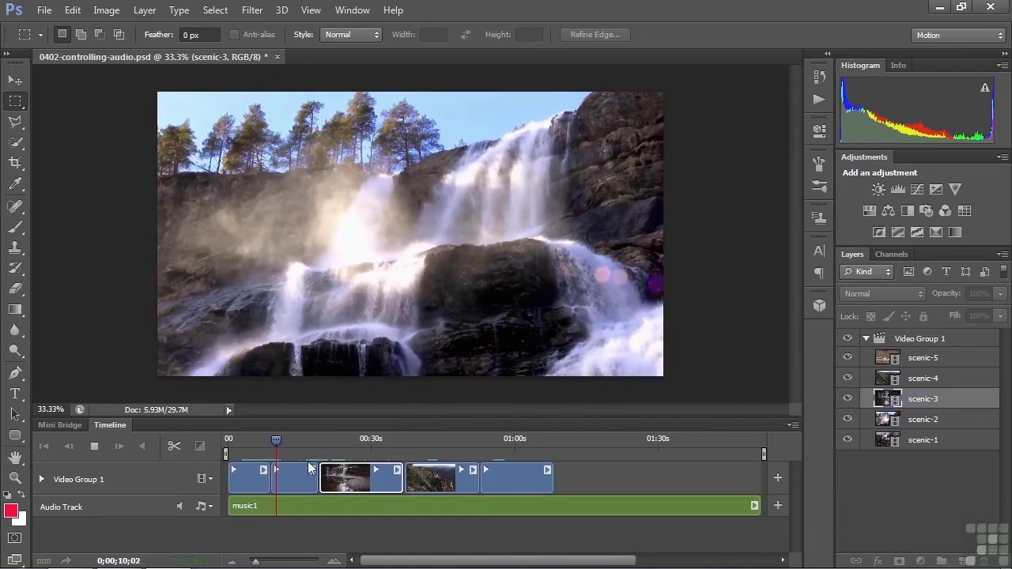
click(308, 445)
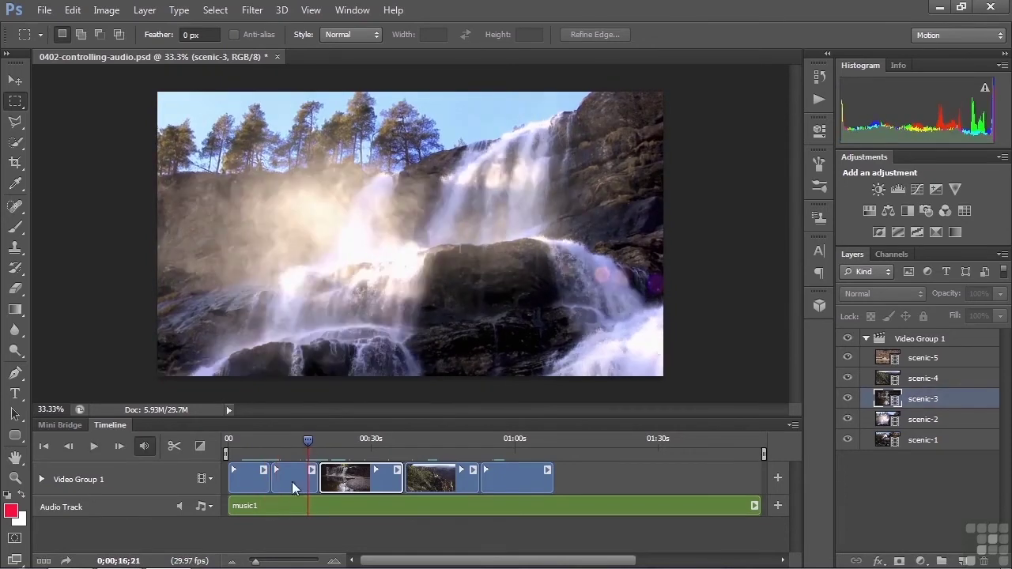
key(space)
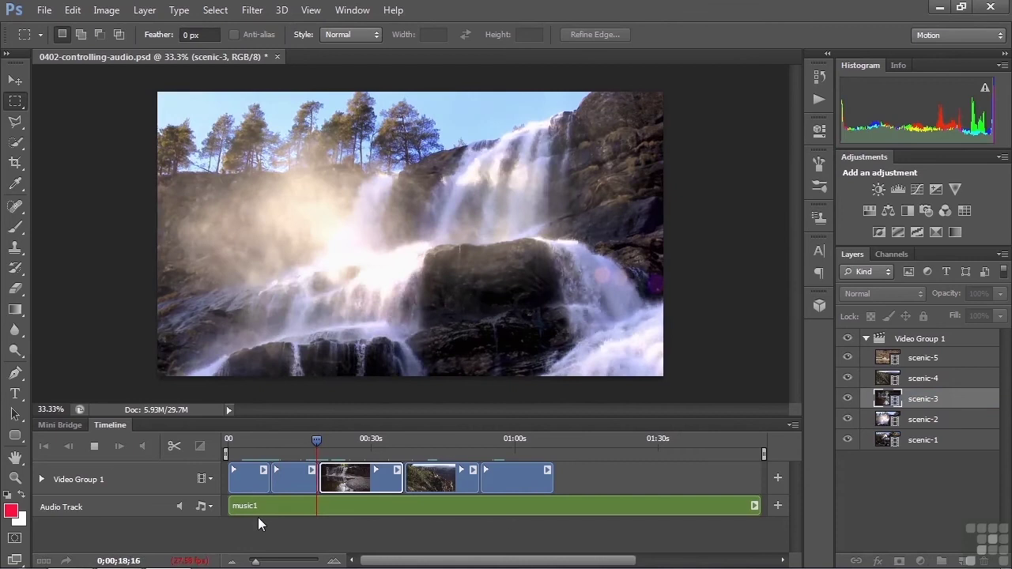
key(space)
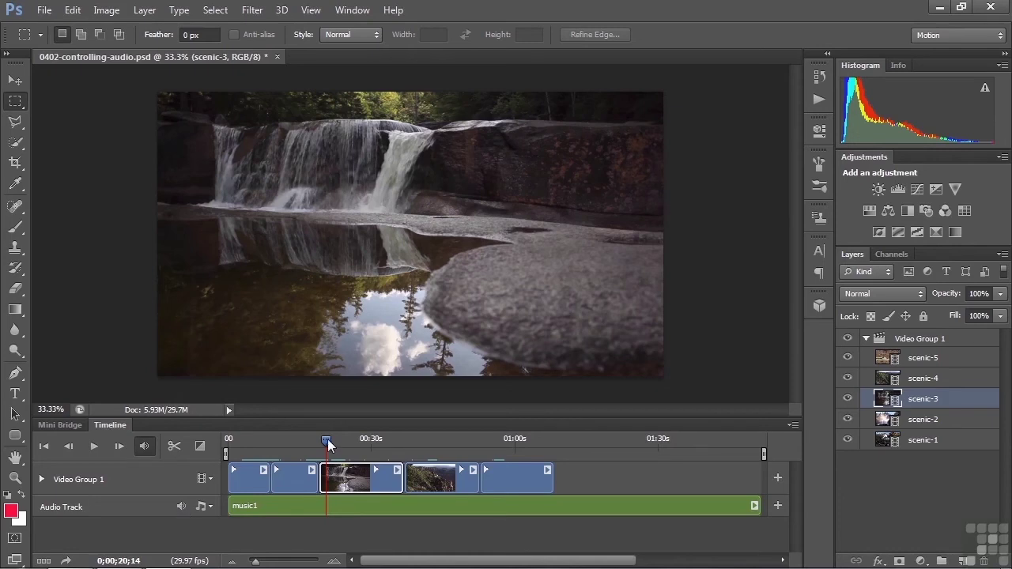
Step: Preview from about 4 seconds, then trim music1's end to the last scenic clip's end
drag(327, 439, 248, 442)
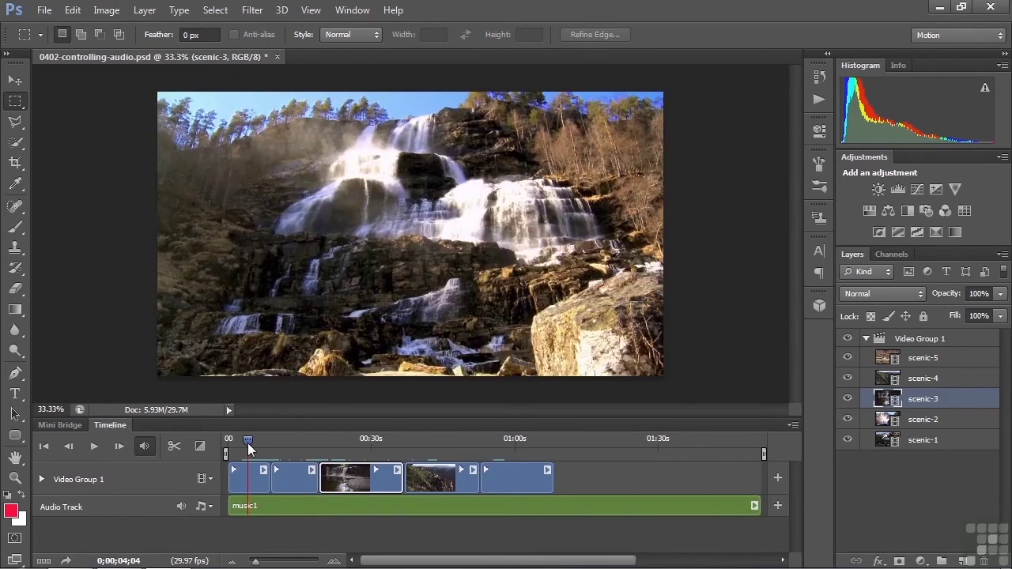
key(space)
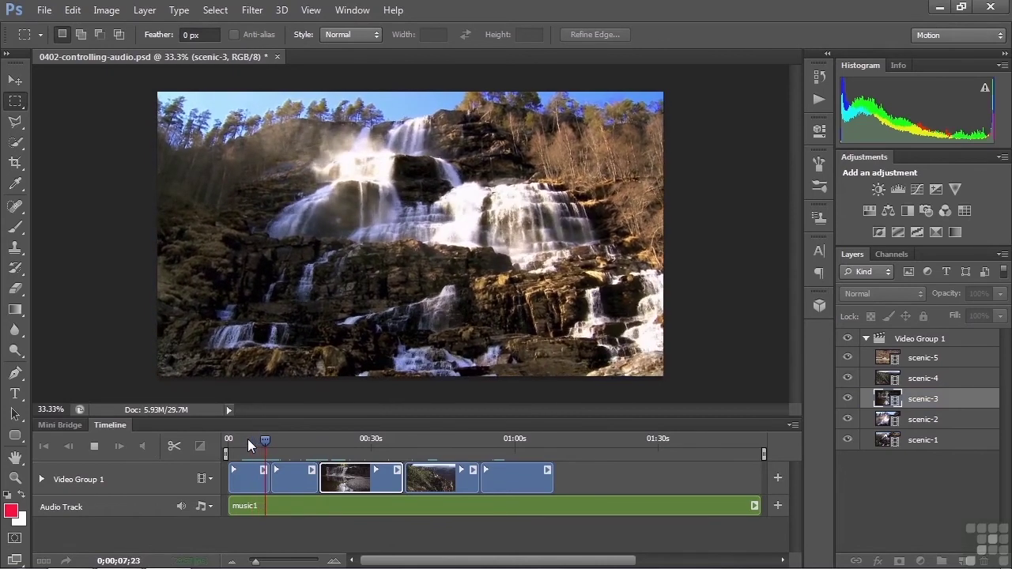
key(space)
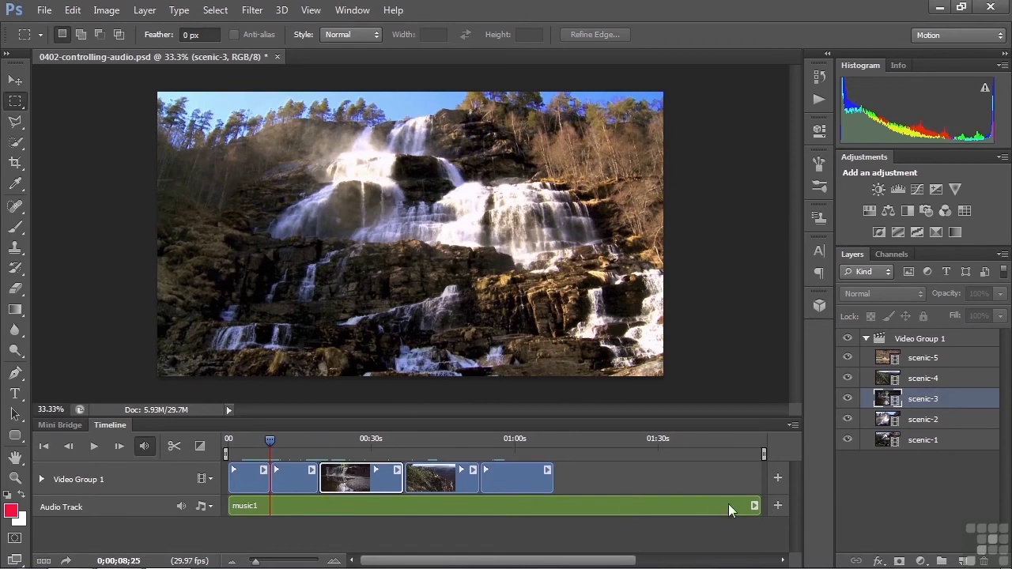
drag(757, 506, 554, 507)
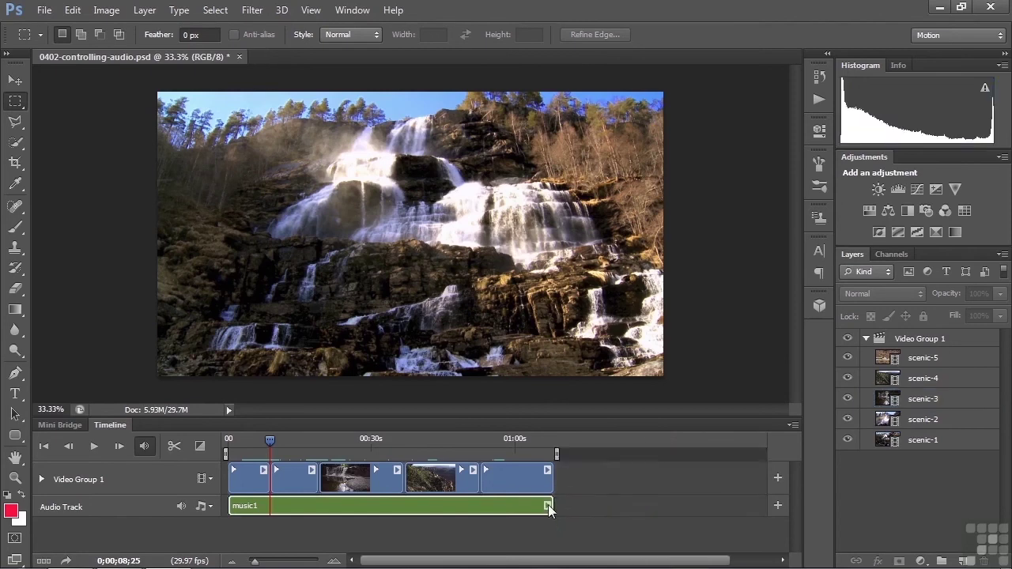
Step: Give music1 108% volume, a 1.92 s fade-in and a 2.56 s fade-out
click(548, 506)
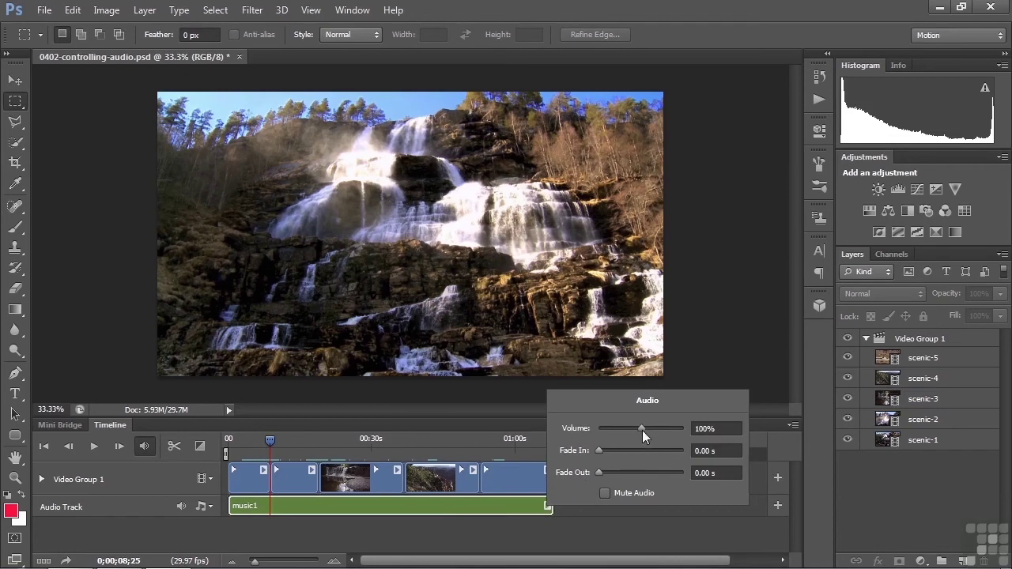
drag(642, 429, 644, 428)
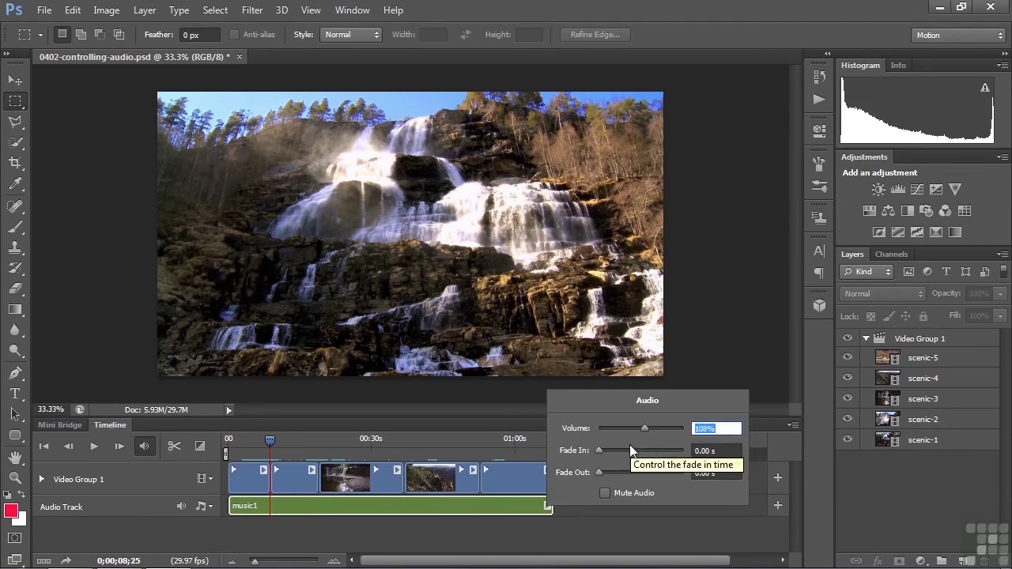
drag(603, 451, 602, 450)
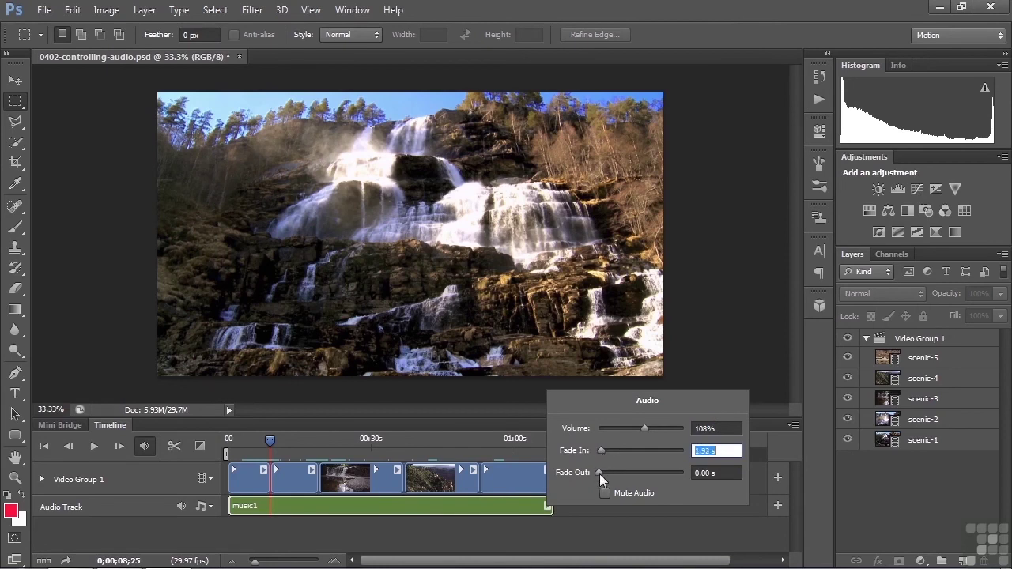
drag(599, 473, 600, 472)
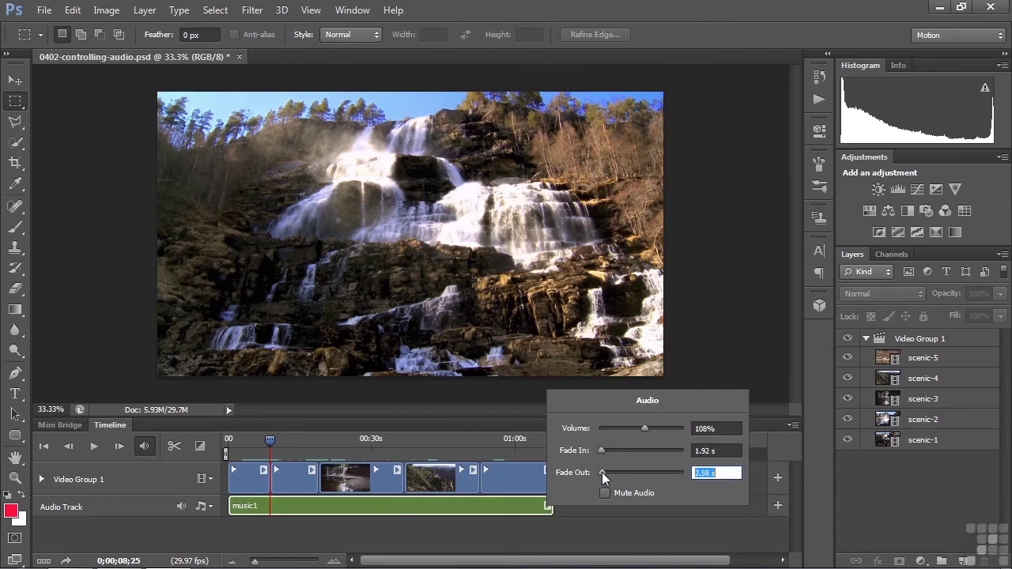
Step: Play the timeline from the beginning and near the end to check the music fade-out
click(272, 443)
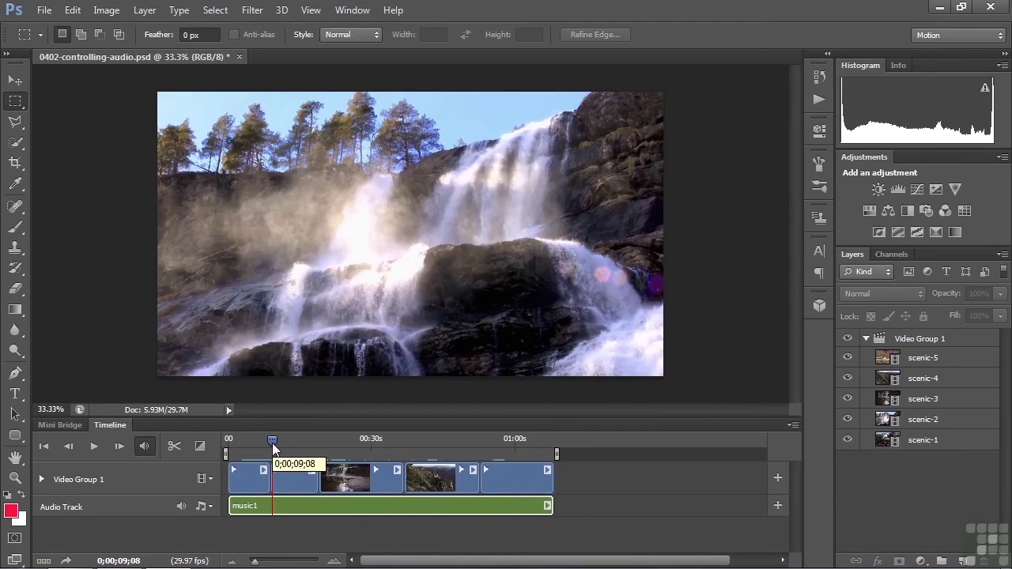
key(Home)
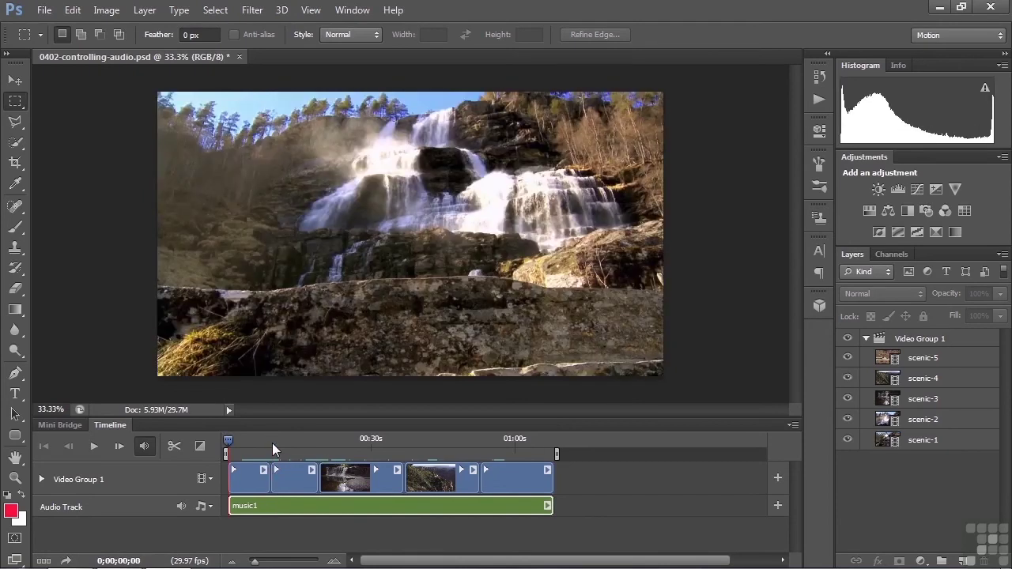
key(space)
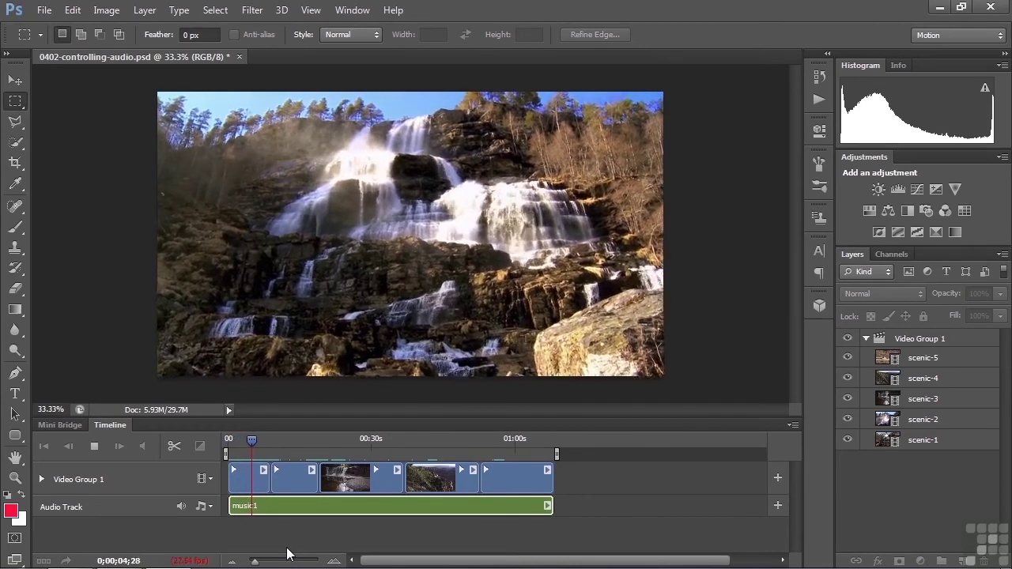
key(space)
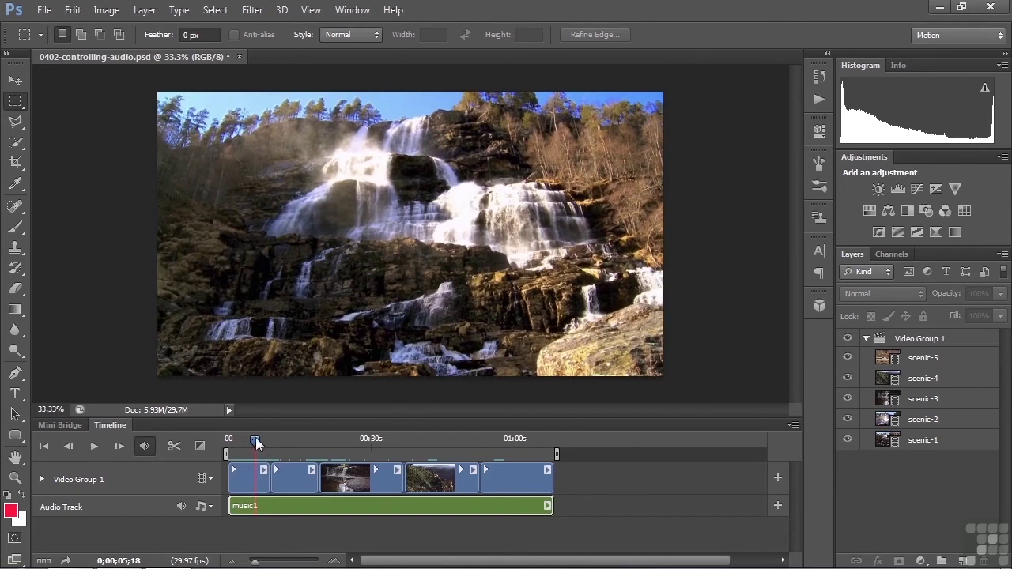
drag(256, 440, 291, 440)
drag(542, 440, 528, 442)
key(space)
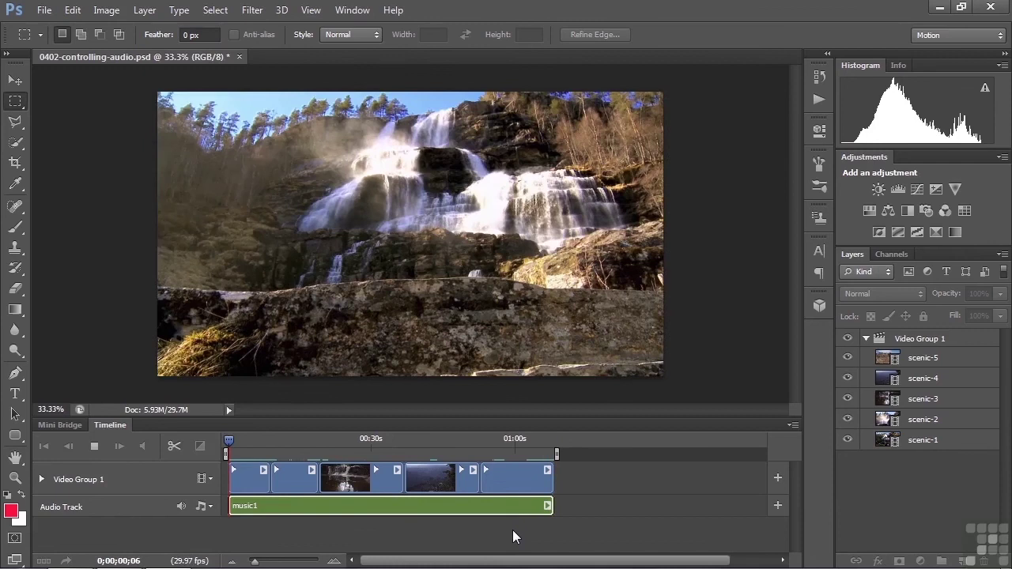
key(space)
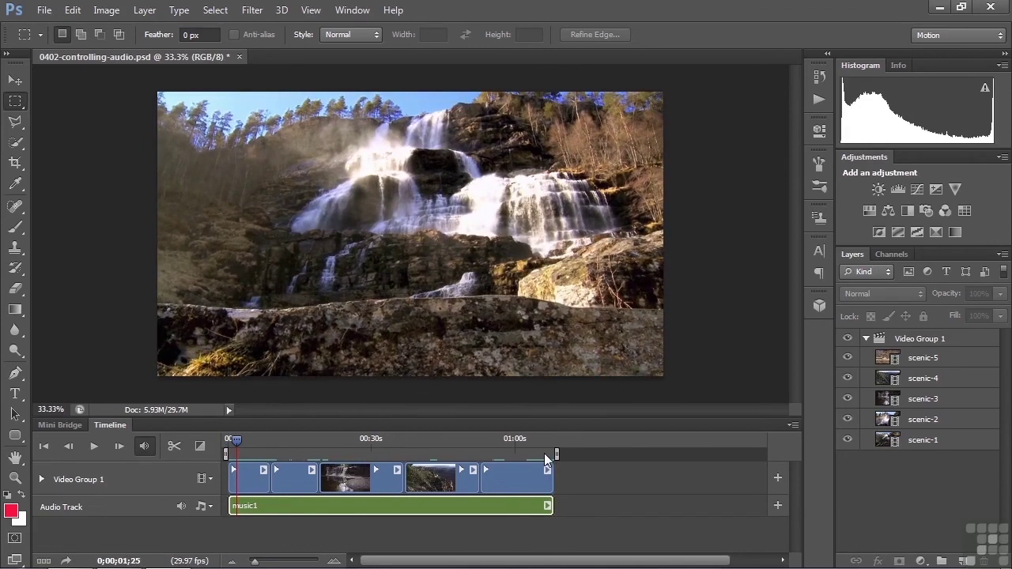
Step: Stretch music1 beyond the video's end, then put Fade transitions on the last clip's end and first clip's start
drag(552, 506, 567, 507)
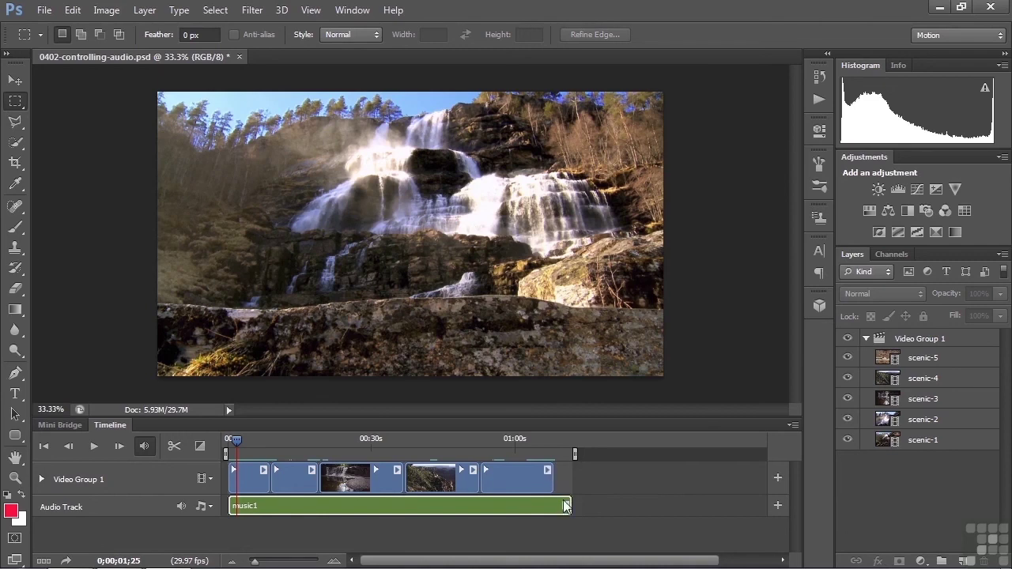
click(200, 448)
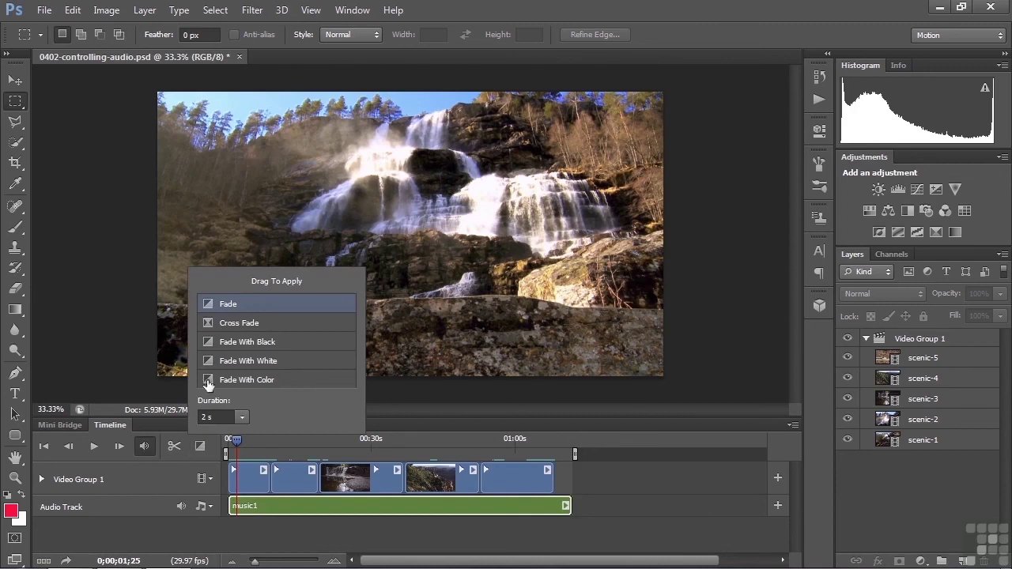
drag(229, 318, 543, 479)
drag(236, 453, 236, 469)
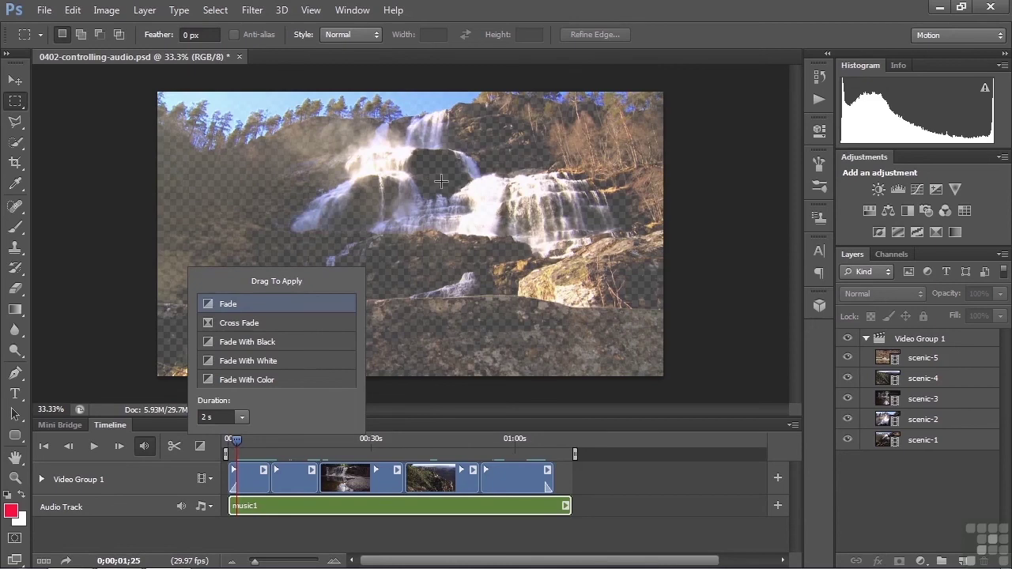
Step: Play the video's ending to watch it fade out, then move the playhead to 0;01;09;05
click(533, 445)
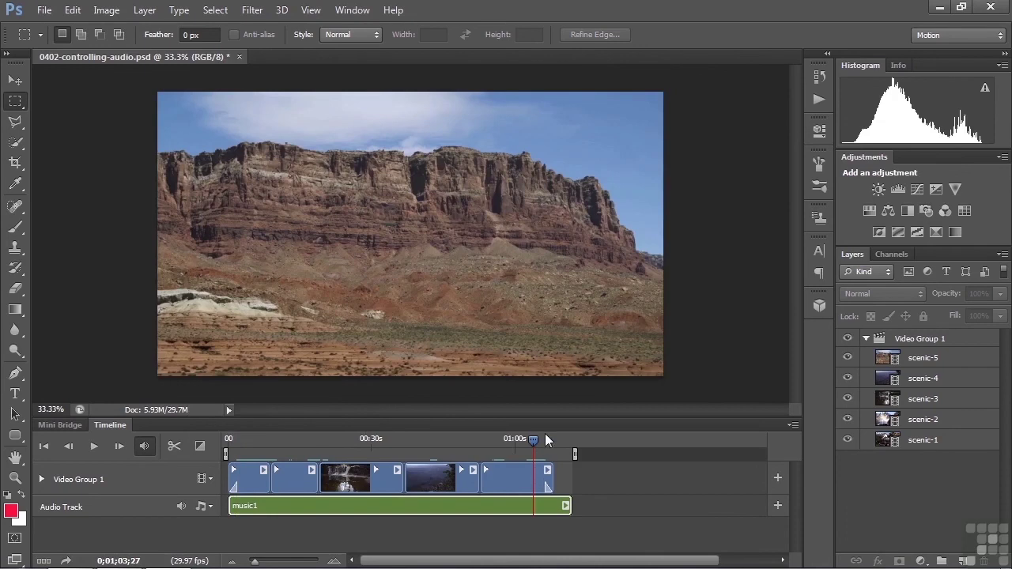
key(space)
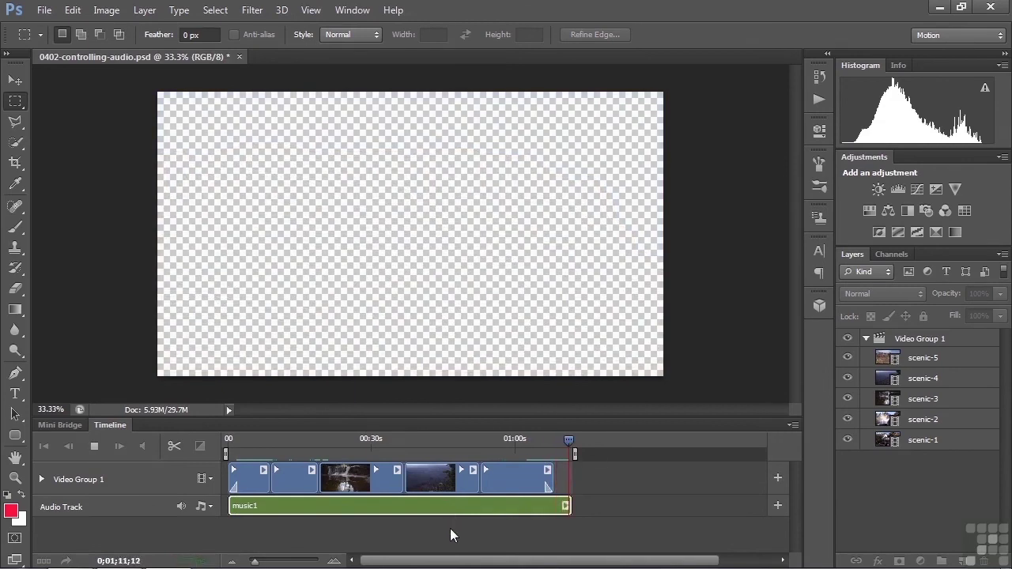
key(space)
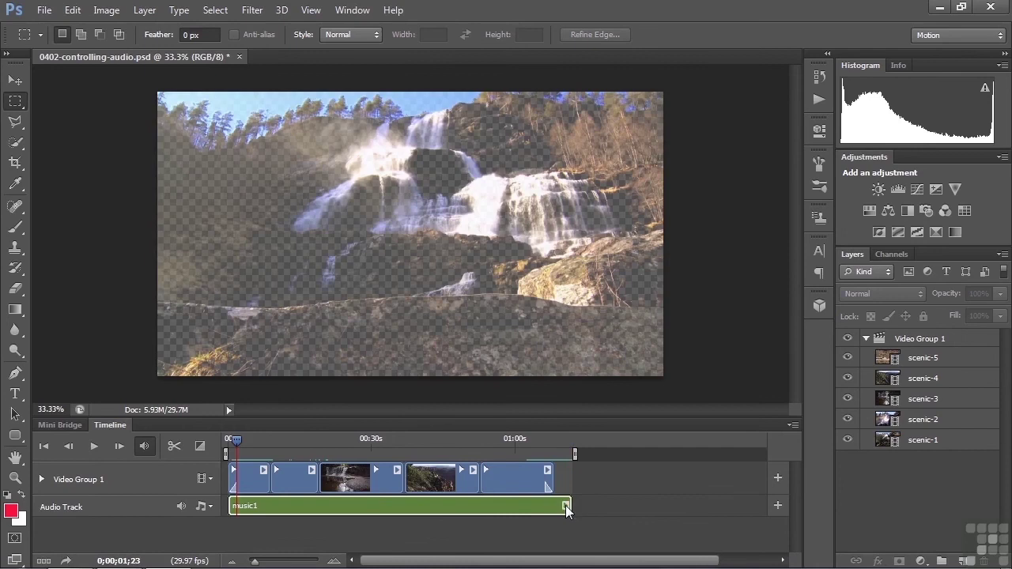
drag(564, 506, 564, 506)
click(558, 440)
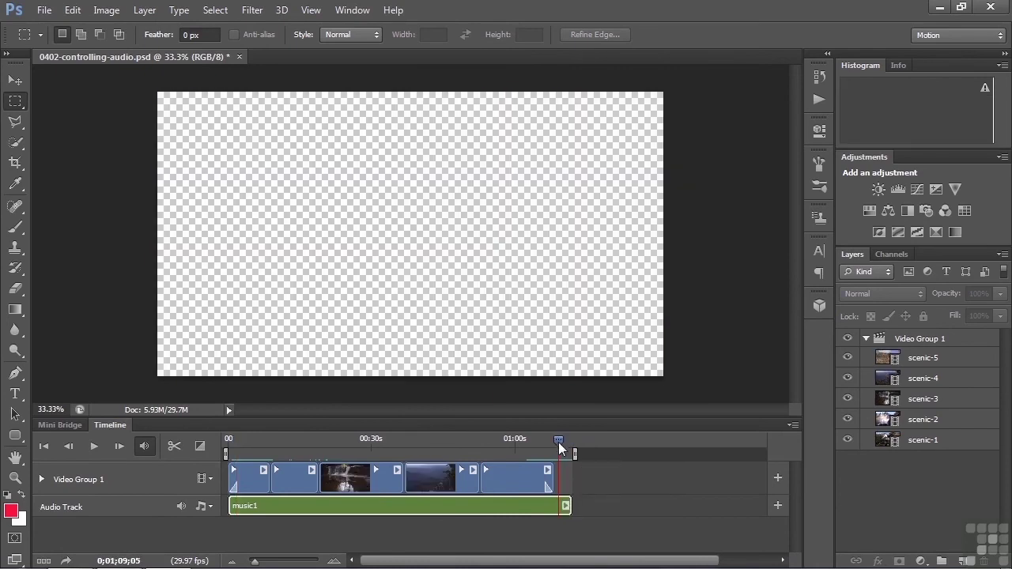
Step: Trim music1 to end at 0;01;10;16 and play back the final fade-out
drag(254, 562, 261, 562)
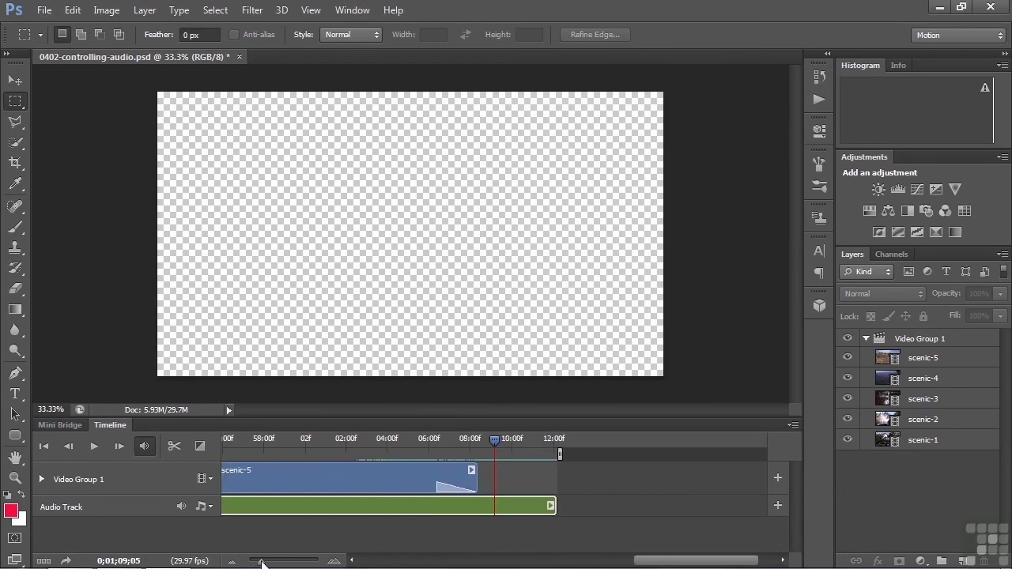
drag(554, 505, 506, 504)
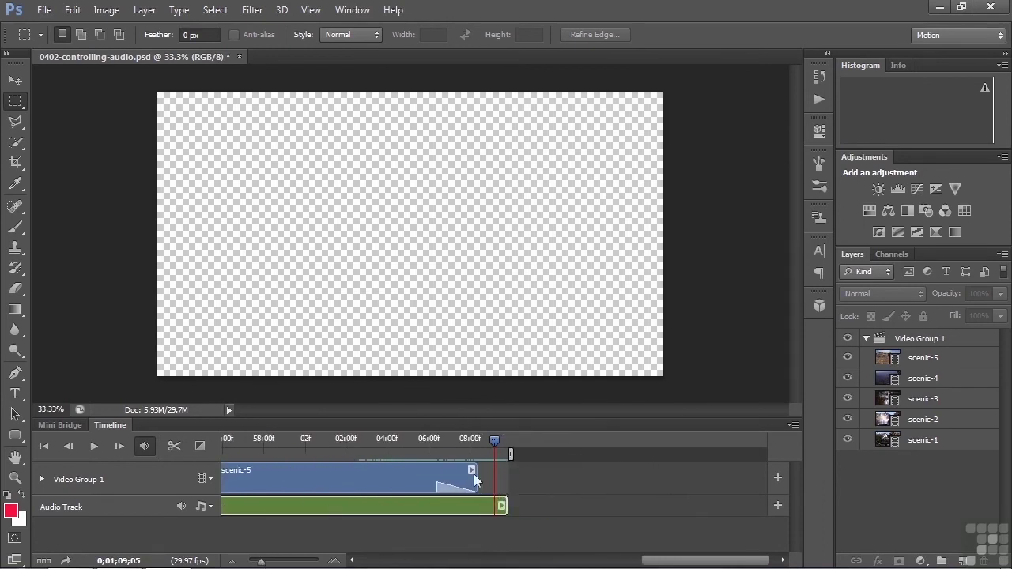
click(436, 449)
key(space)
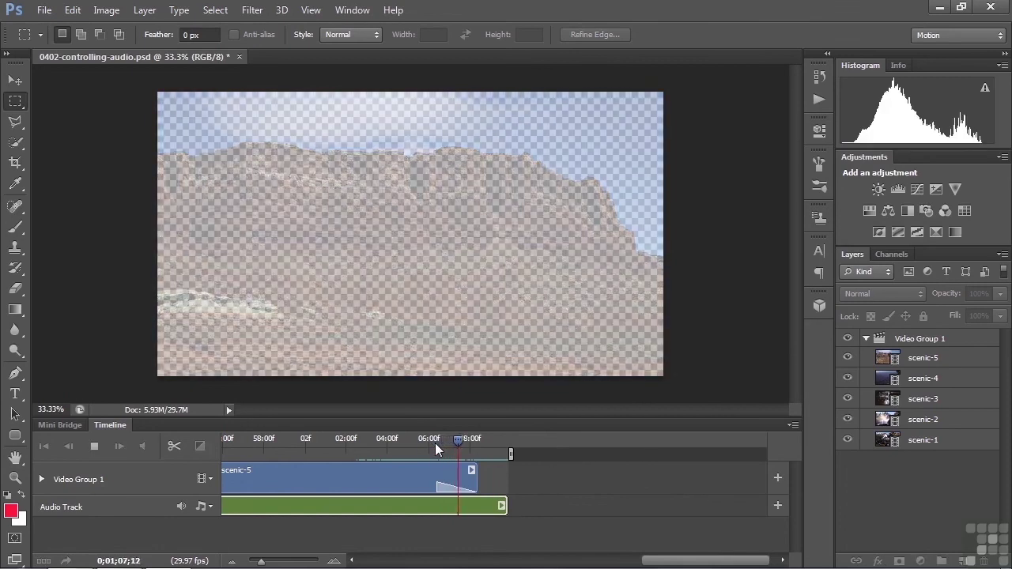